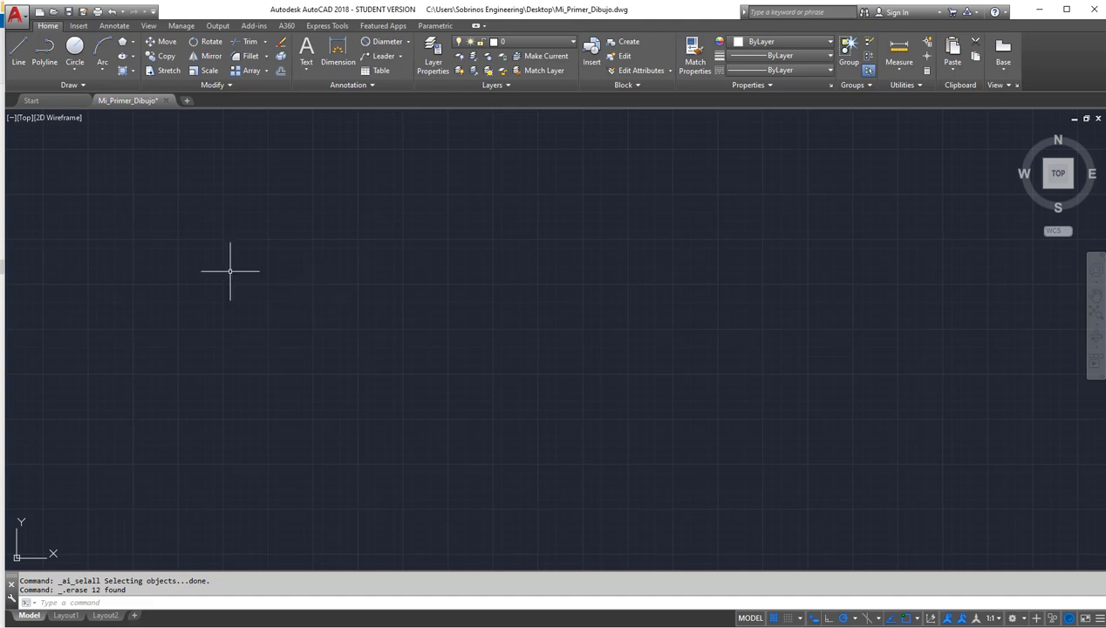
- Draw an open seven-segment line shape on the left side of the drawing area
{"action": "left_click", "coordinate": [142, 209]}
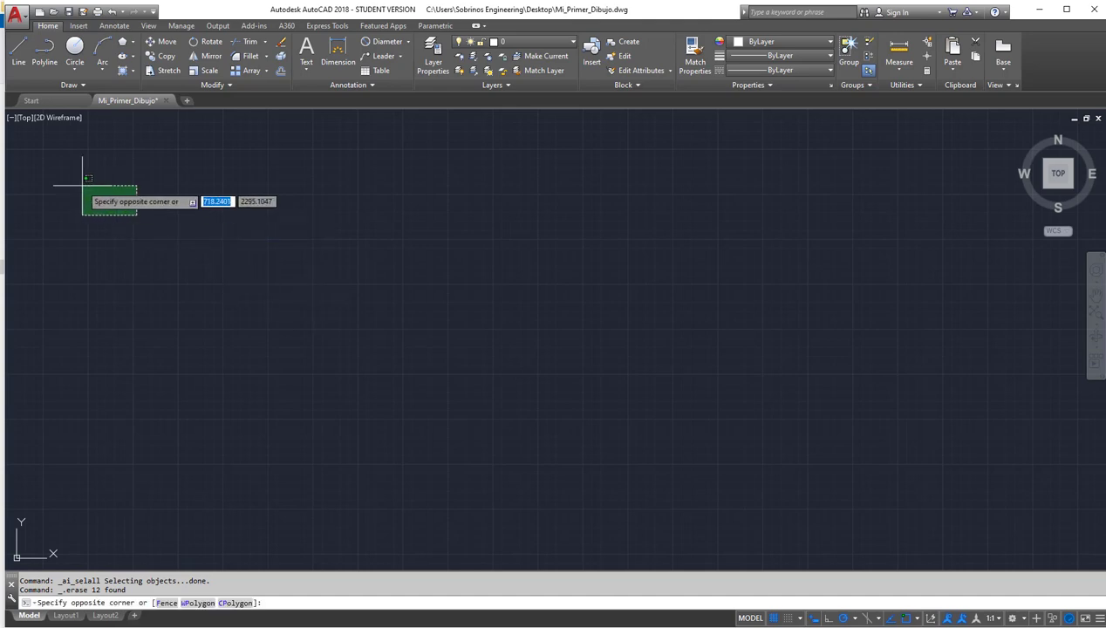
{"action": "left_click", "coordinate": [28, 133]}
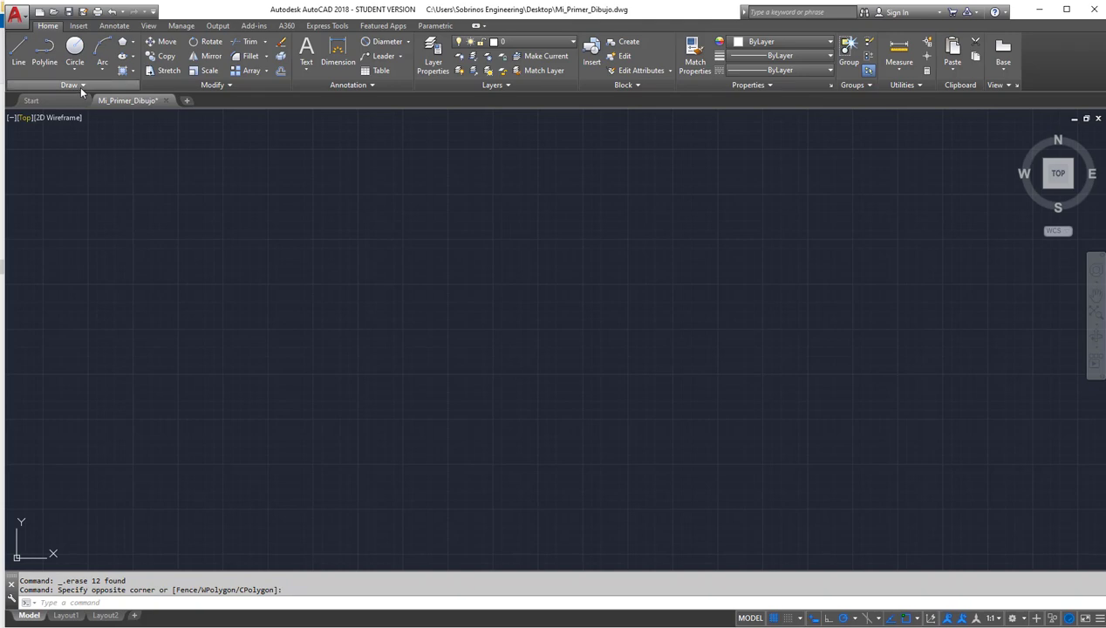
{"action": "left_click", "coordinate": [17, 51]}
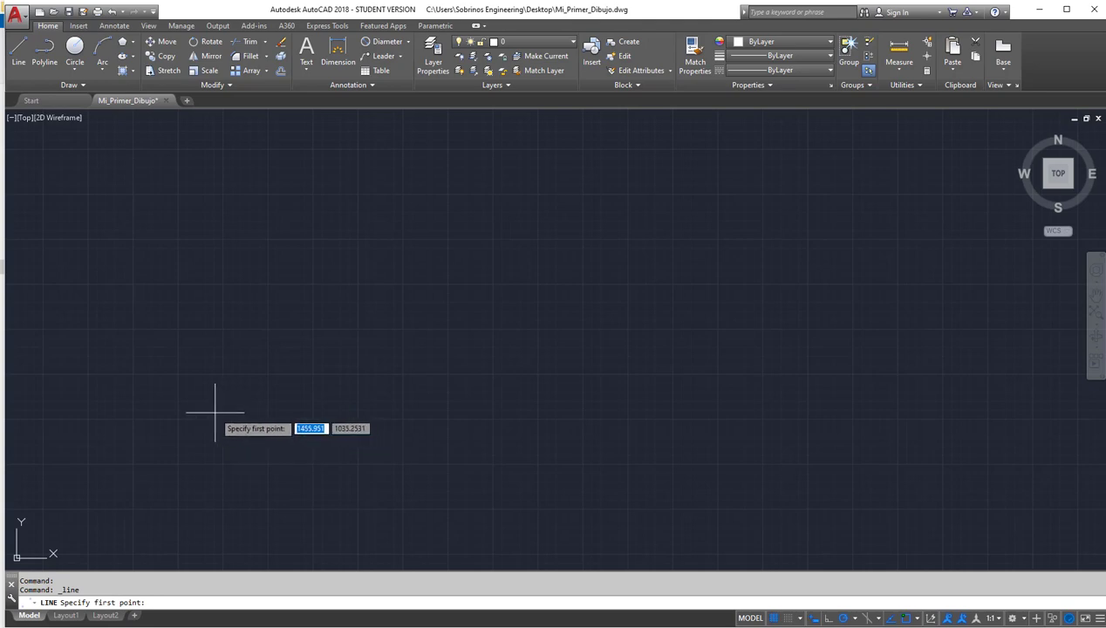
{"action": "left_click", "coordinate": [214, 411]}
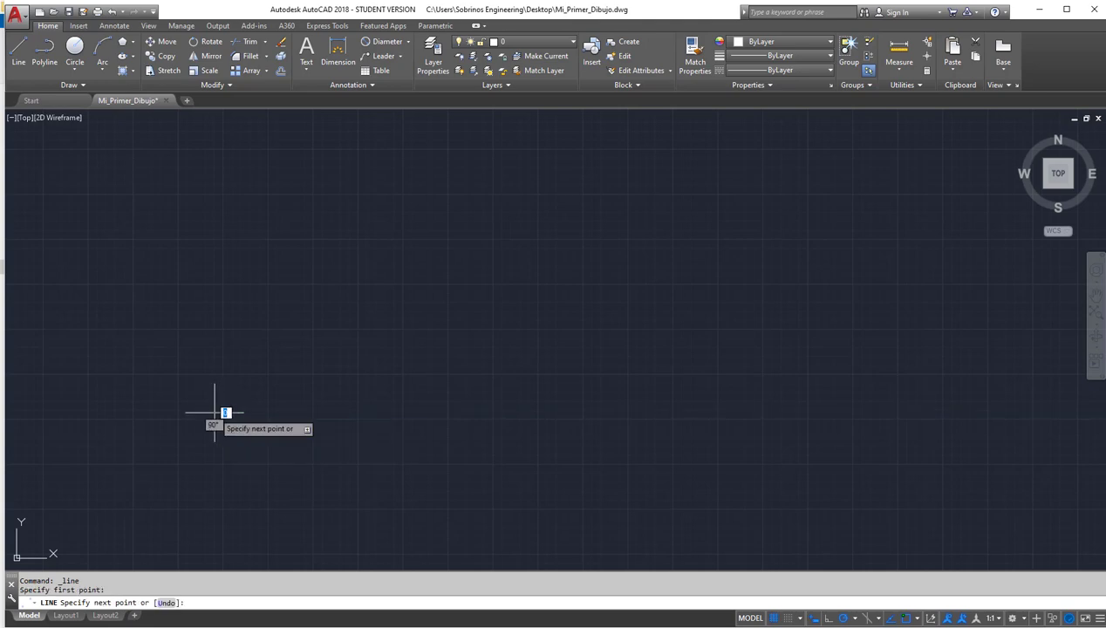
{"action": "left_click", "coordinate": [326, 275]}
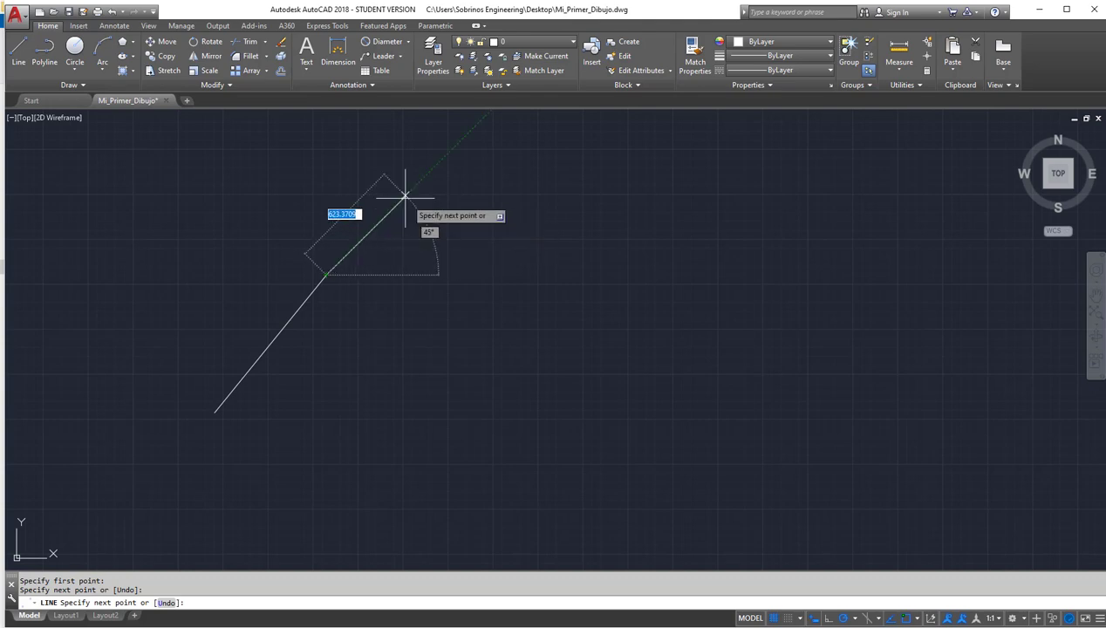
{"action": "left_click", "coordinate": [492, 185]}
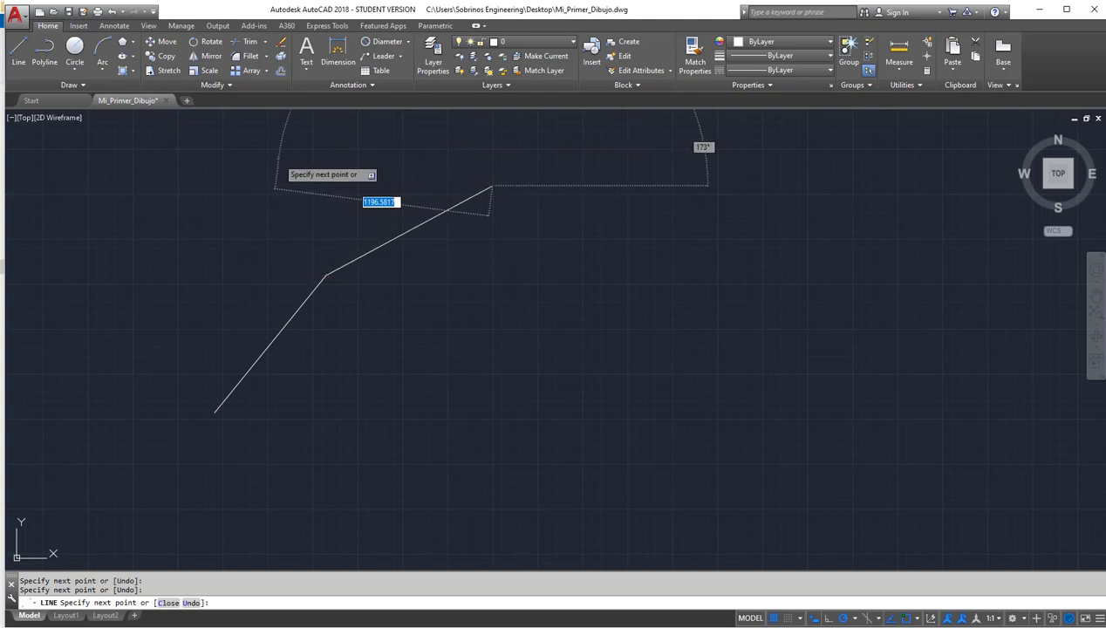
{"action": "left_click", "coordinate": [277, 158]}
{"action": "left_click", "coordinate": [158, 260]}
{"action": "left_click", "coordinate": [104, 409]}
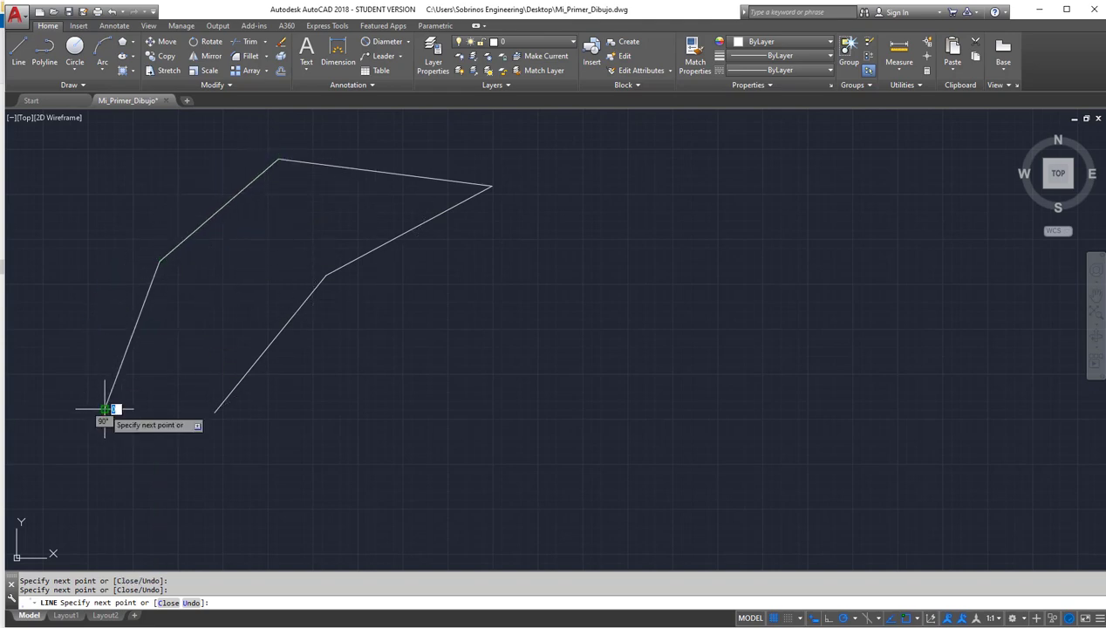
{"action": "left_click", "coordinate": [249, 519]}
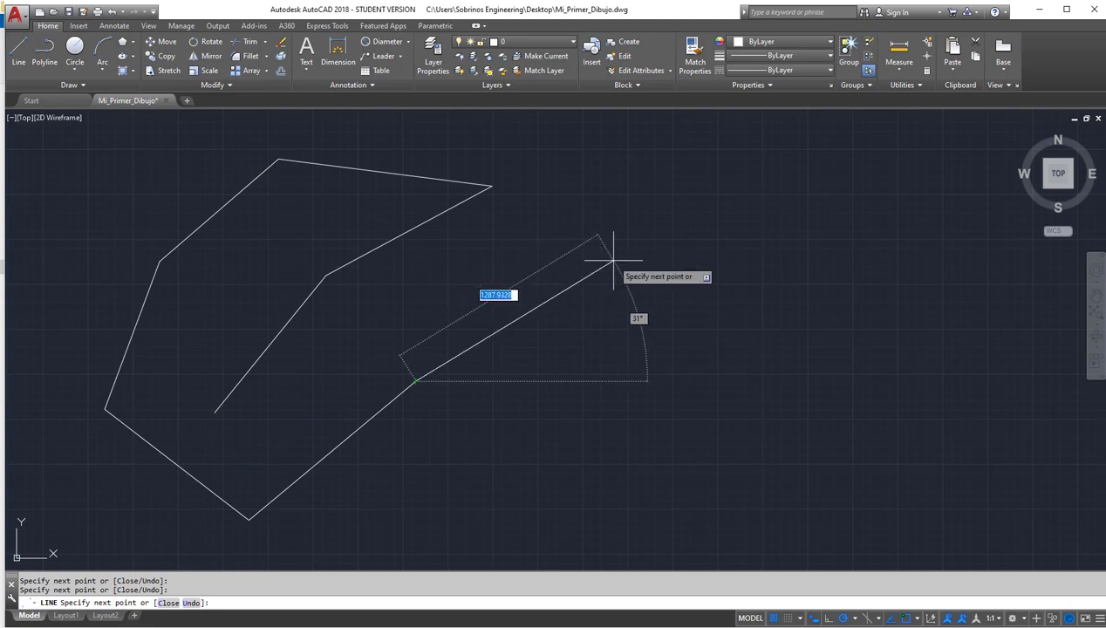
{"action": "key", "text": "Escape"}
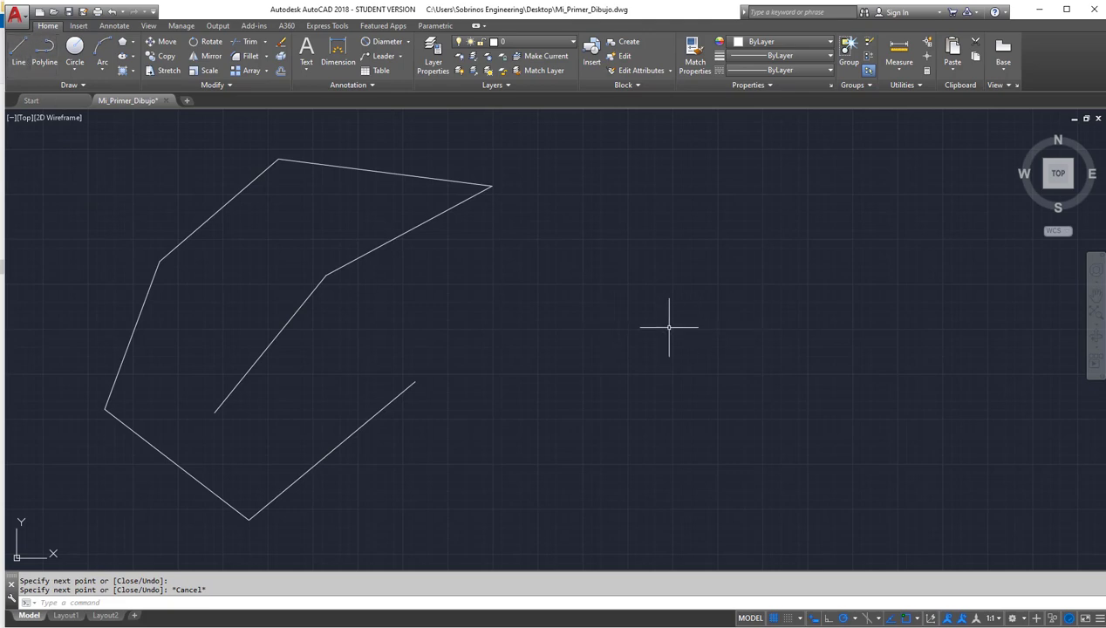
- Use the L command to draw a six-segment open chain with an inward notch, right of the first
{"action": "type", "text": "L"}
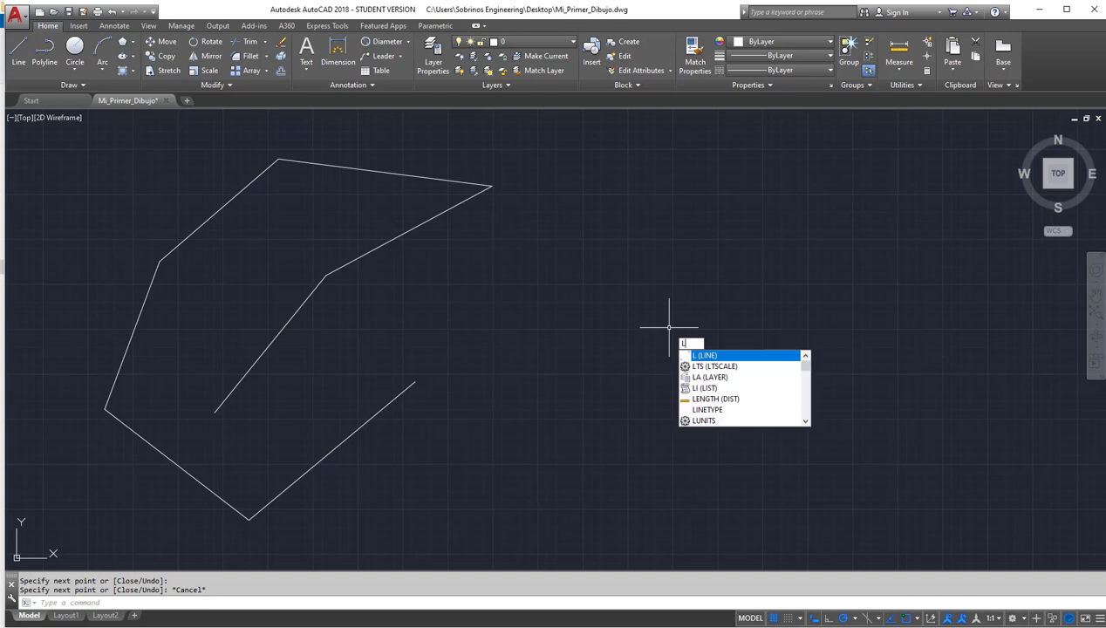
{"action": "key", "text": "Return"}
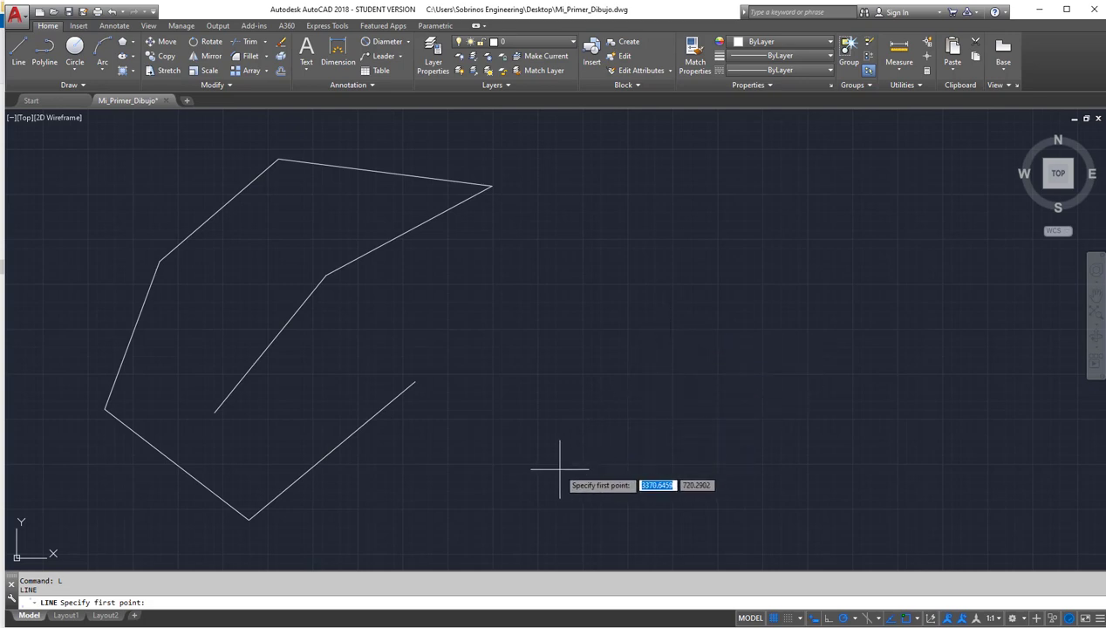
{"action": "left_click", "coordinate": [559, 469]}
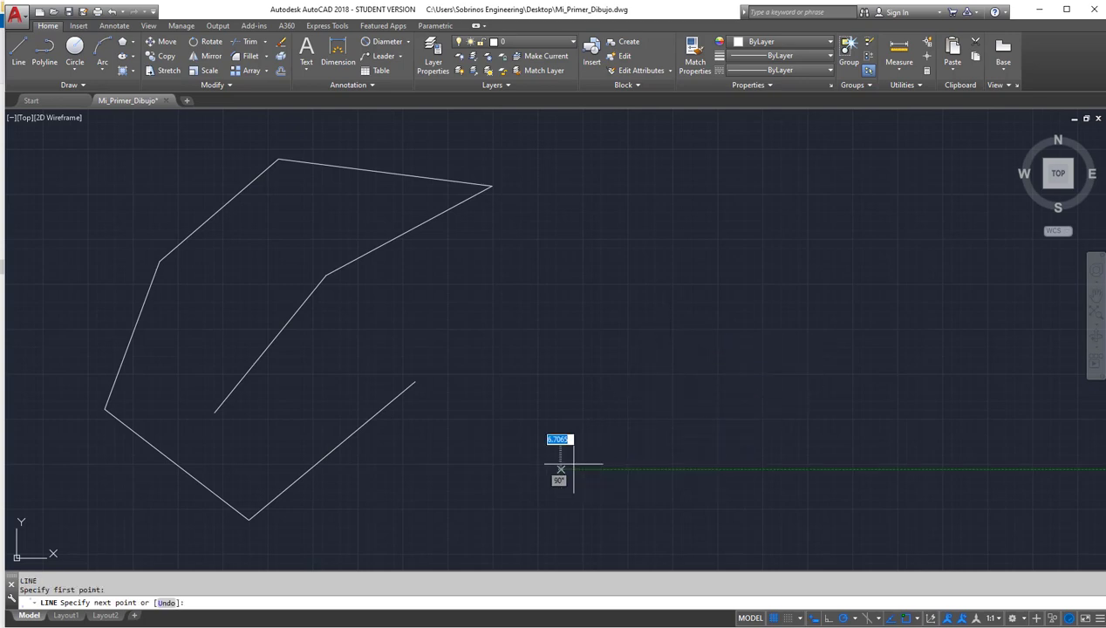
{"action": "left_click", "coordinate": [765, 403]}
{"action": "left_click", "coordinate": [820, 225]}
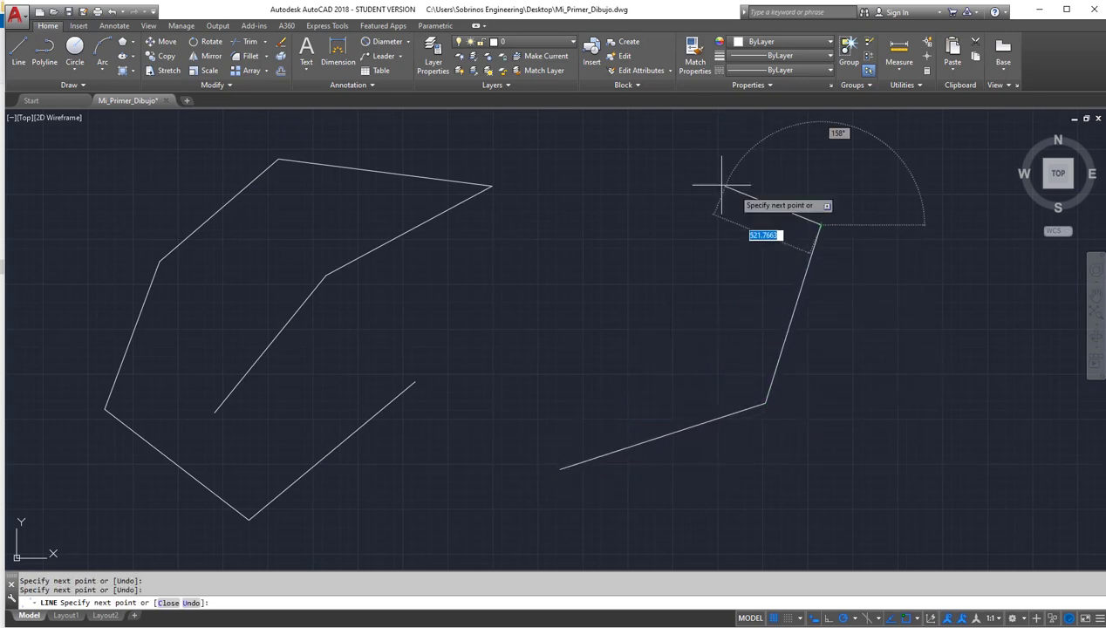
{"action": "left_click", "coordinate": [642, 170]}
{"action": "left_click", "coordinate": [524, 286]}
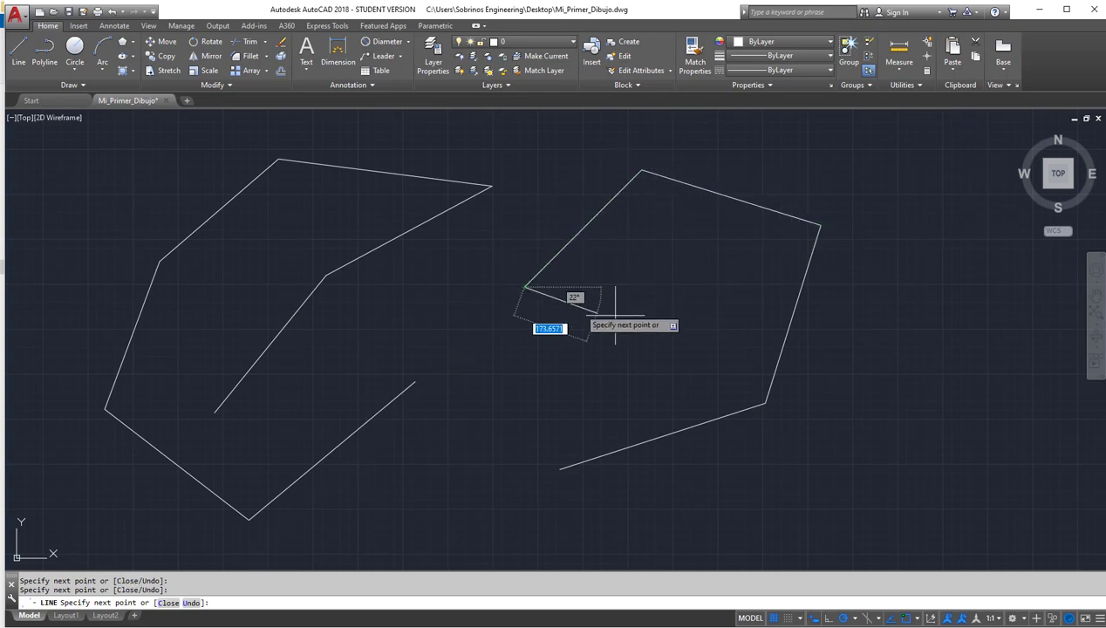
{"action": "left_click", "coordinate": [671, 332]}
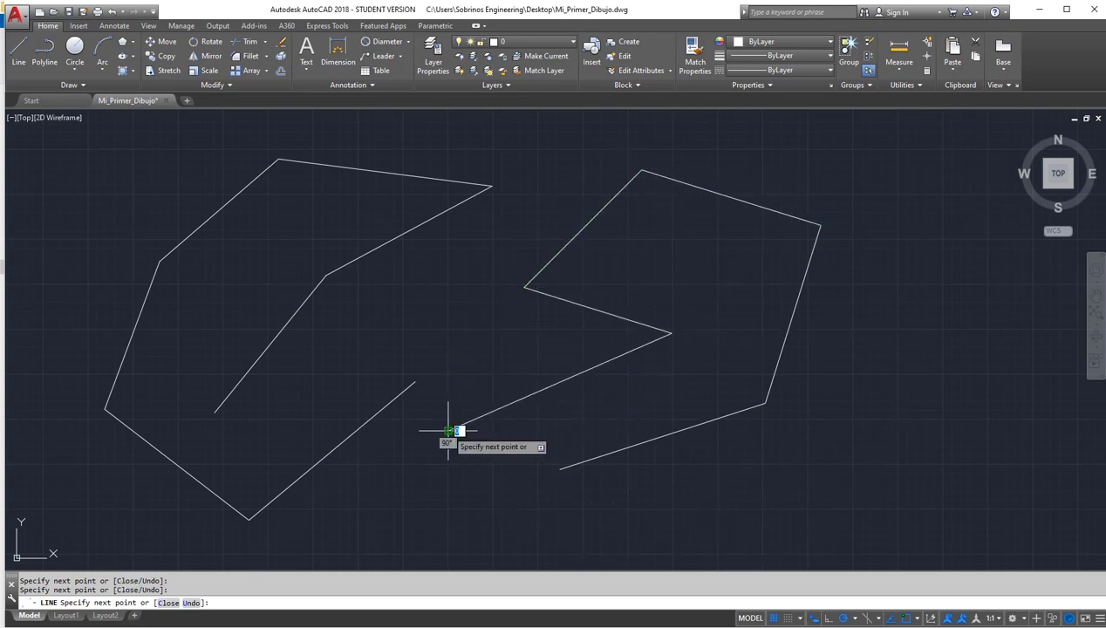
{"action": "left_click", "coordinate": [448, 430]}
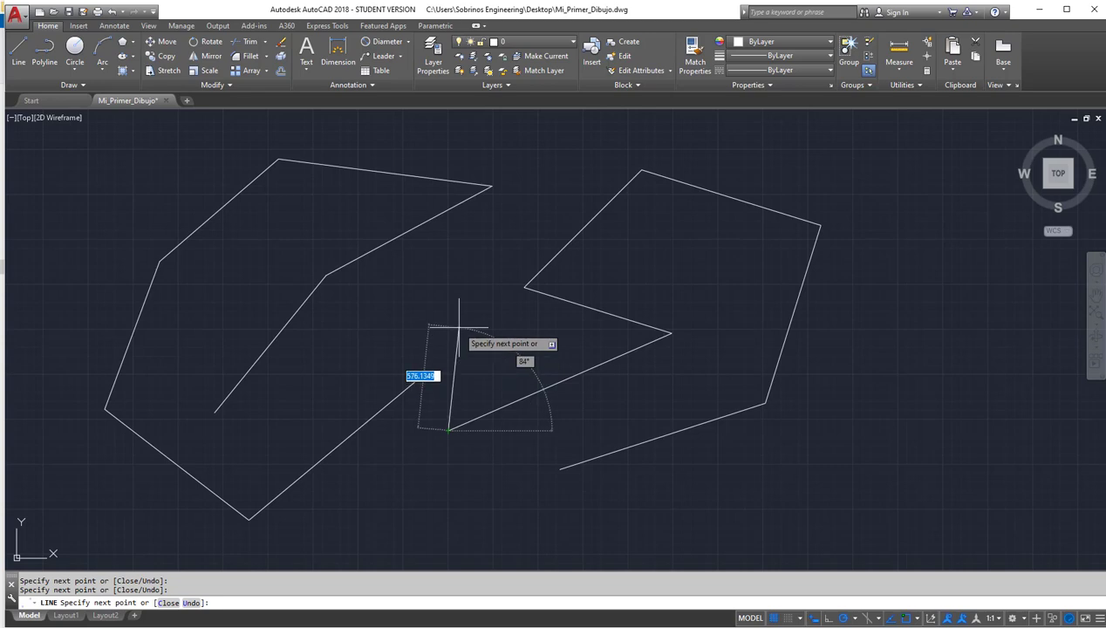
{"action": "key", "text": "Escape"}
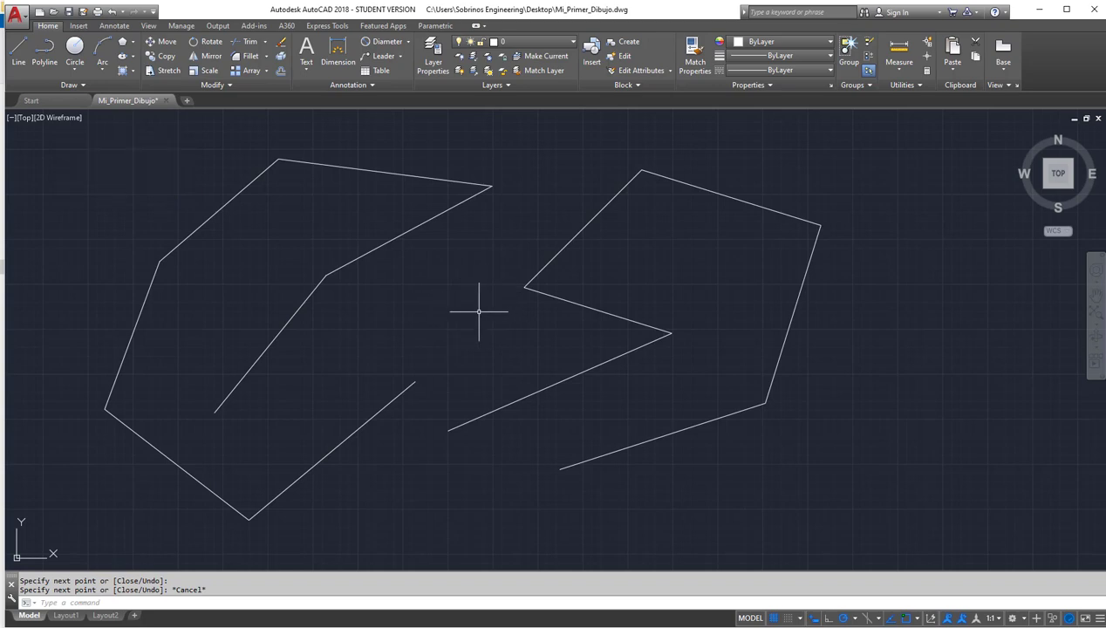
- Click-select four segments of the left shape, then clear the selection
{"action": "left_click", "coordinate": [405, 233]}
{"action": "left_click", "coordinate": [394, 173]}
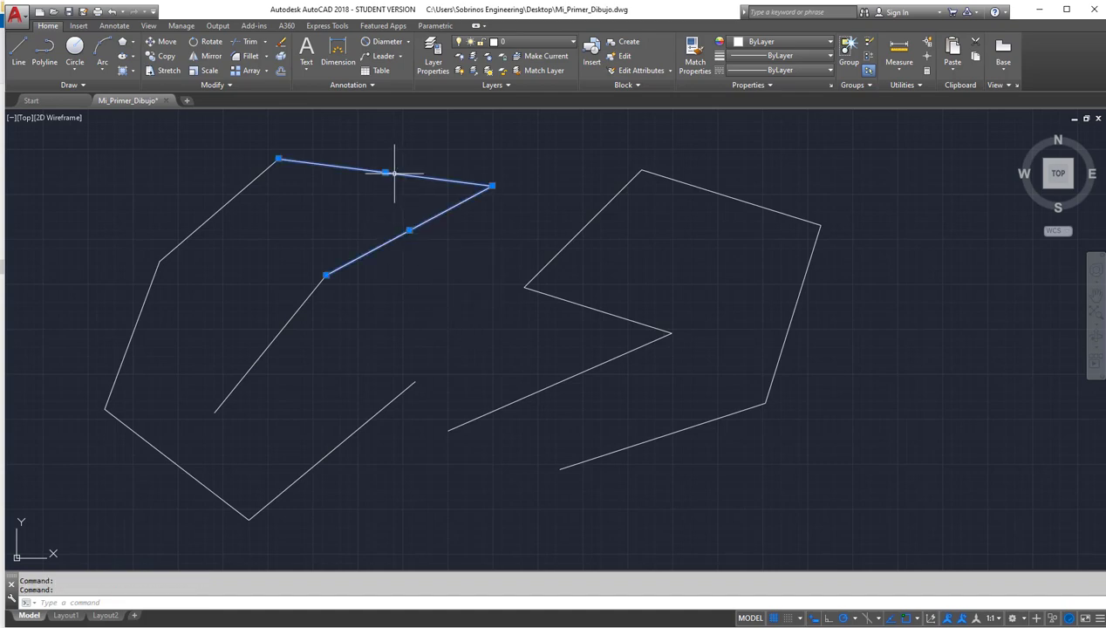
{"action": "left_click", "coordinate": [242, 192]}
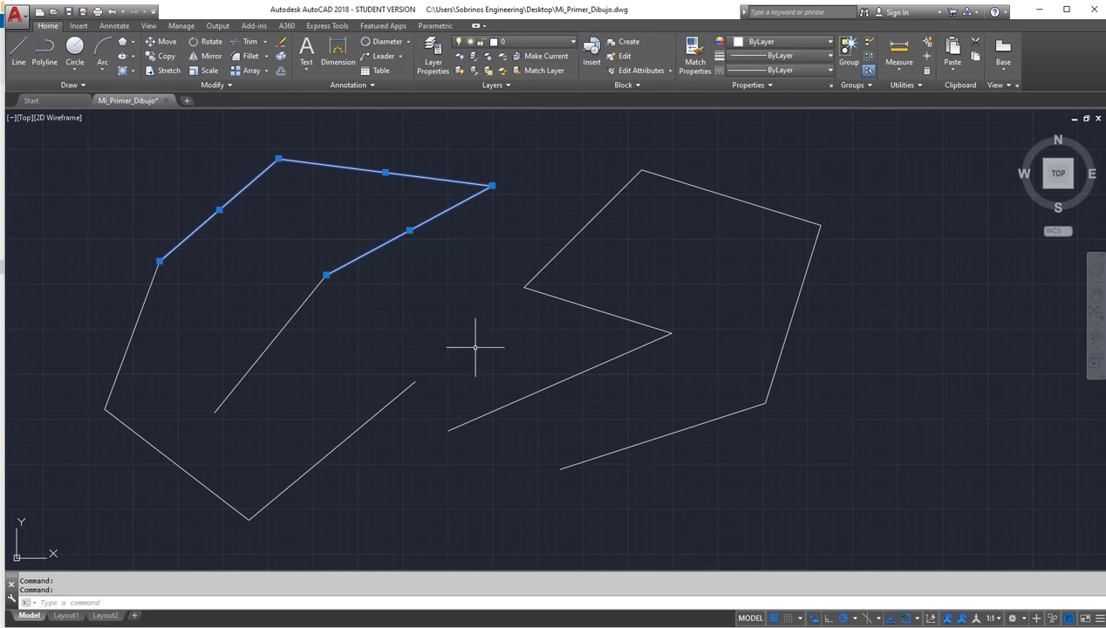
{"action": "left_click", "coordinate": [300, 308]}
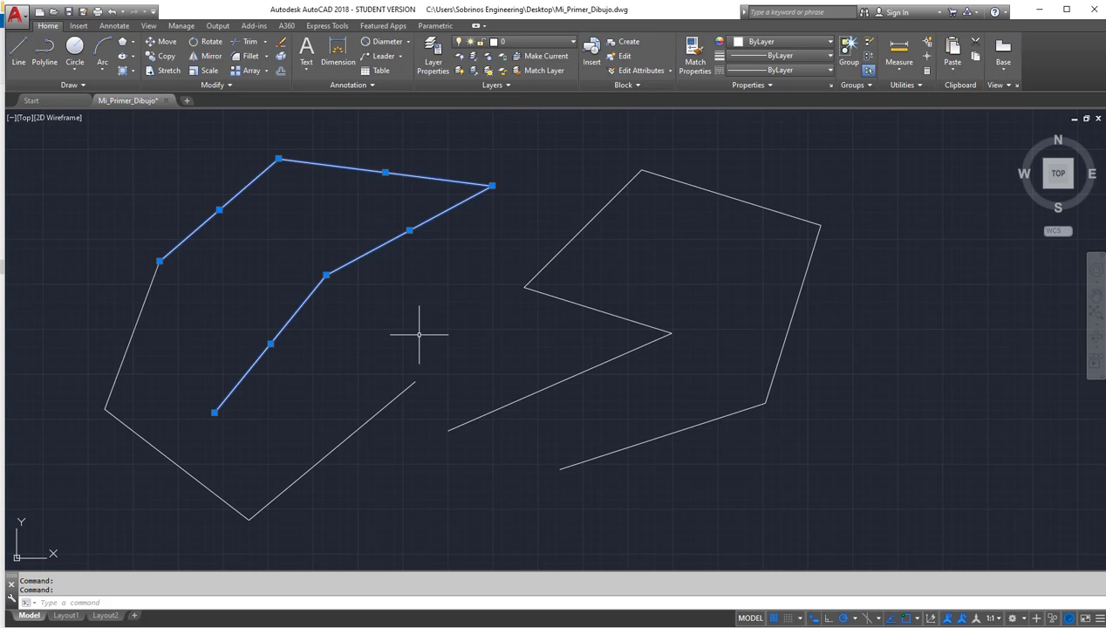
{"action": "key", "text": "Escape"}
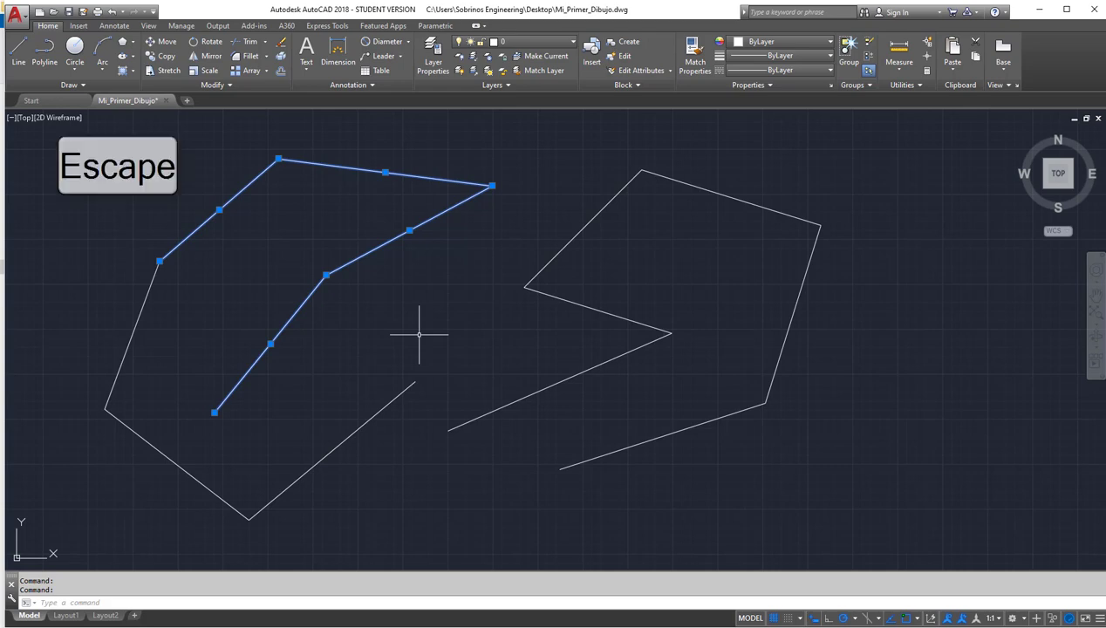
{"action": "key", "text": "Escape"}
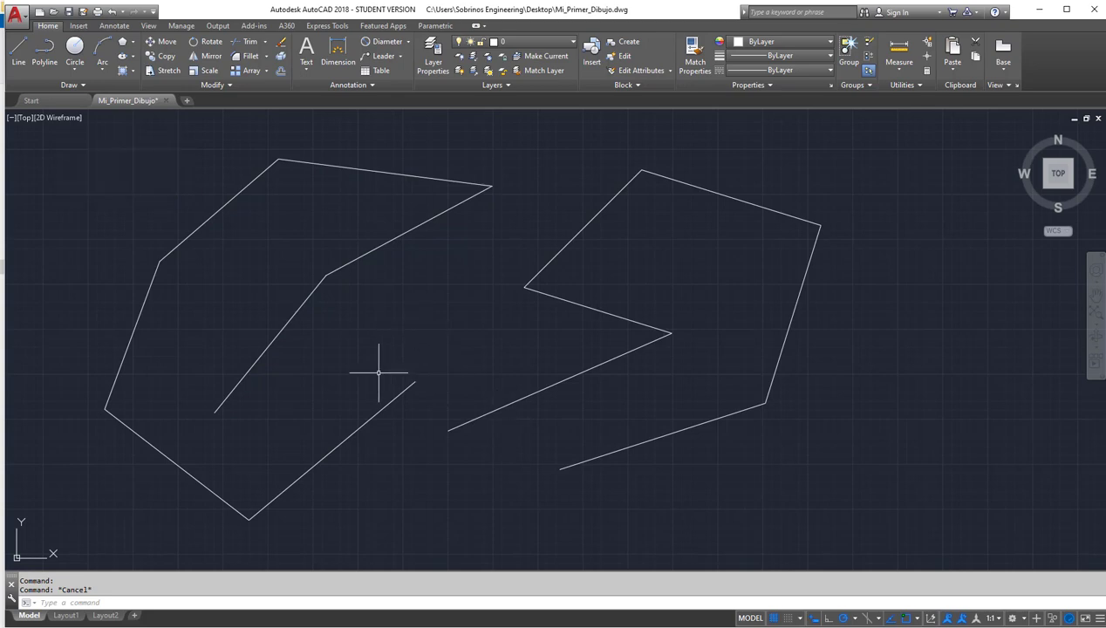
- Pick the left shape's inner diagonal, top, upper-left and lower-left edges one by one
{"action": "left_click", "coordinate": [284, 334]}
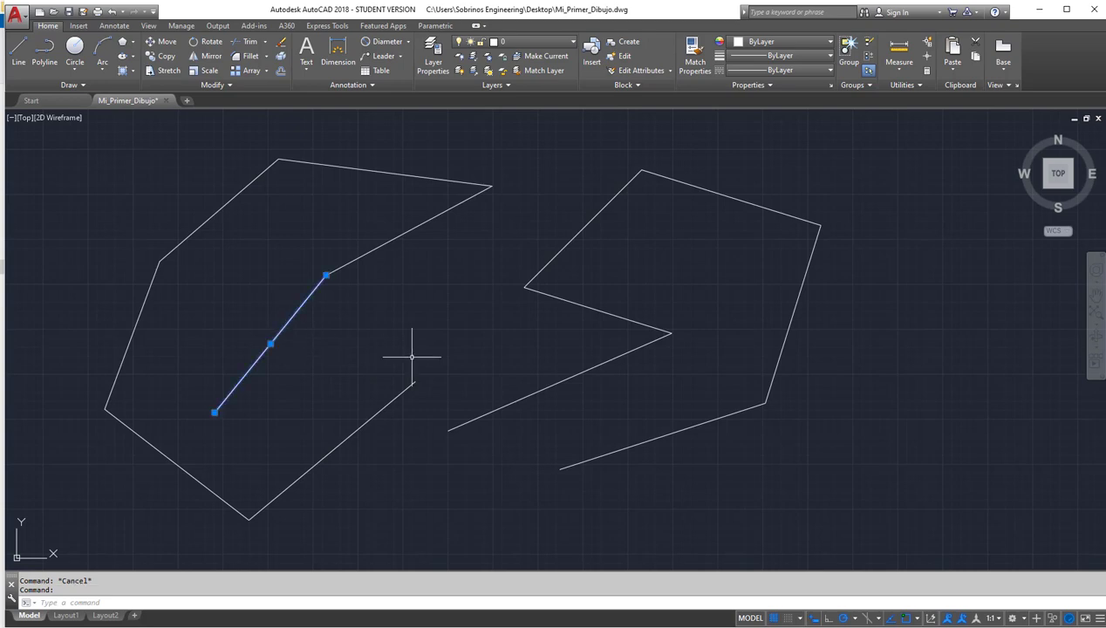
{"action": "left_click", "coordinate": [401, 234]}
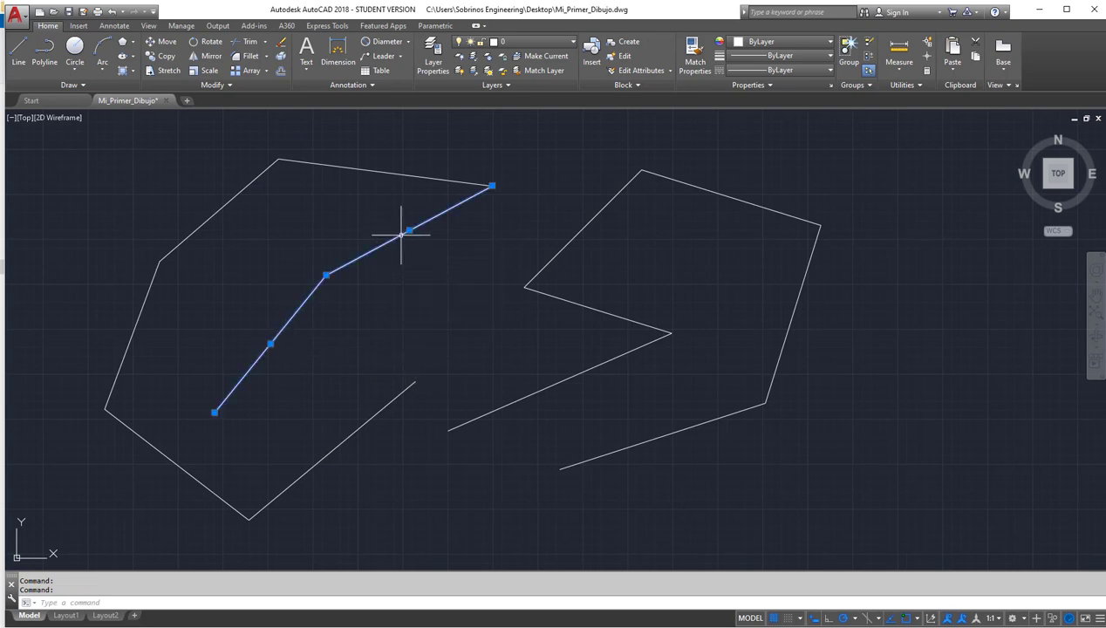
{"action": "left_click", "coordinate": [399, 173]}
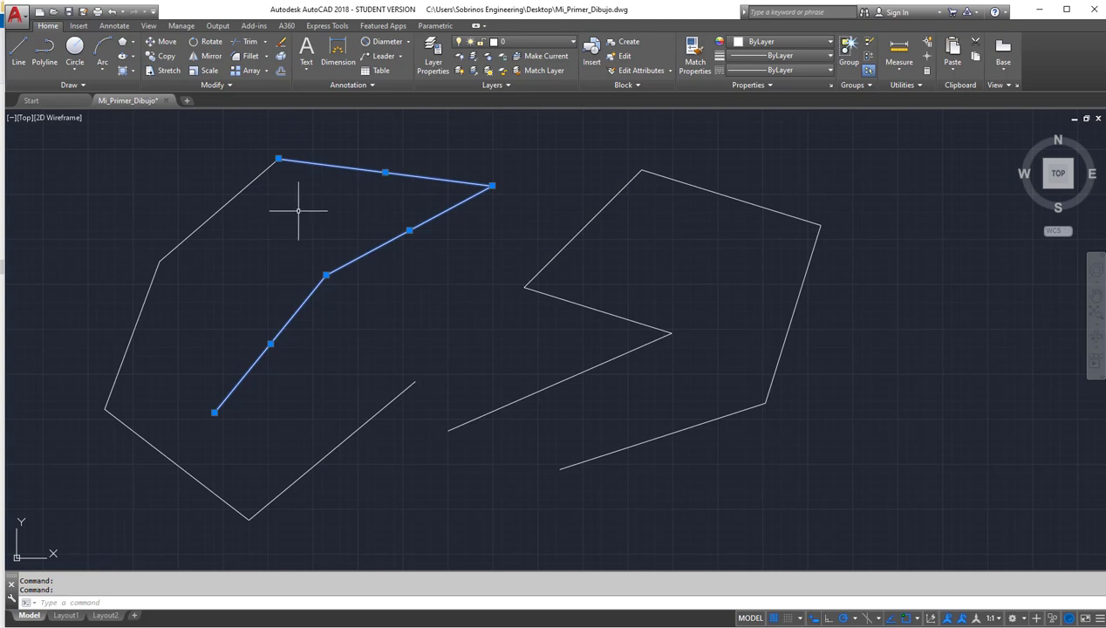
{"action": "left_click", "coordinate": [259, 174]}
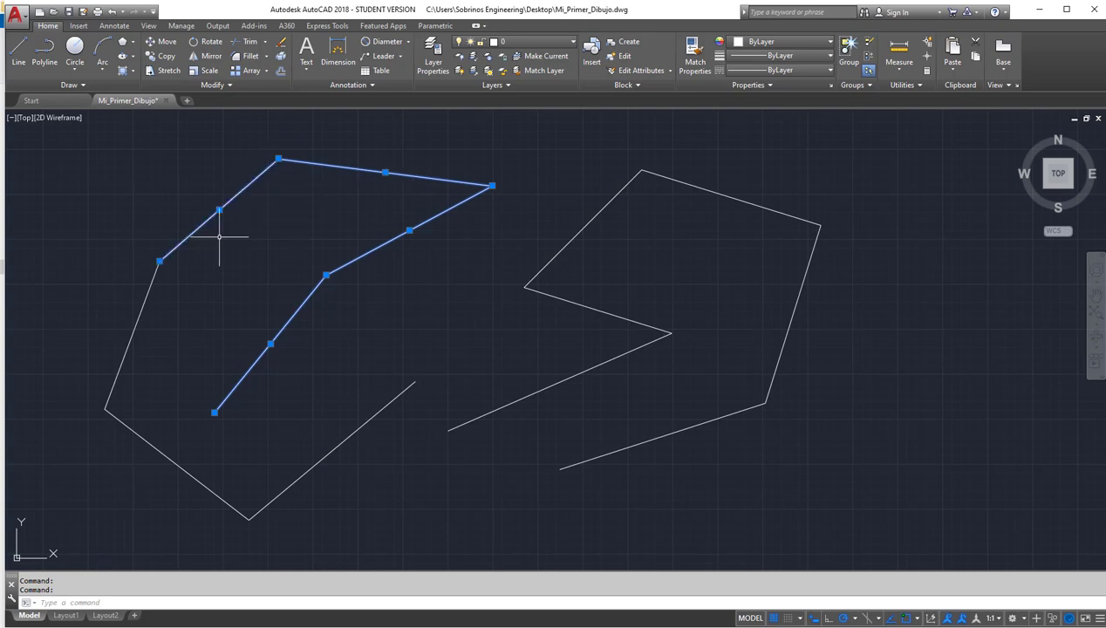
{"action": "left_click", "coordinate": [145, 298]}
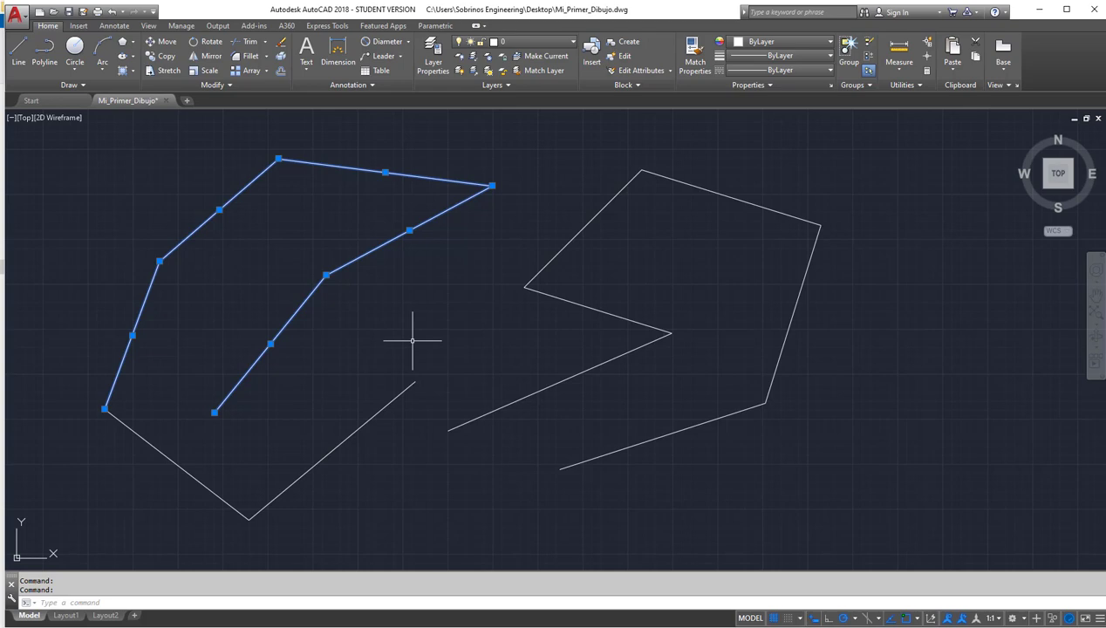
- Clear the selection and begin a crossing window to the right of the right shape
{"action": "key", "text": "Escape"}
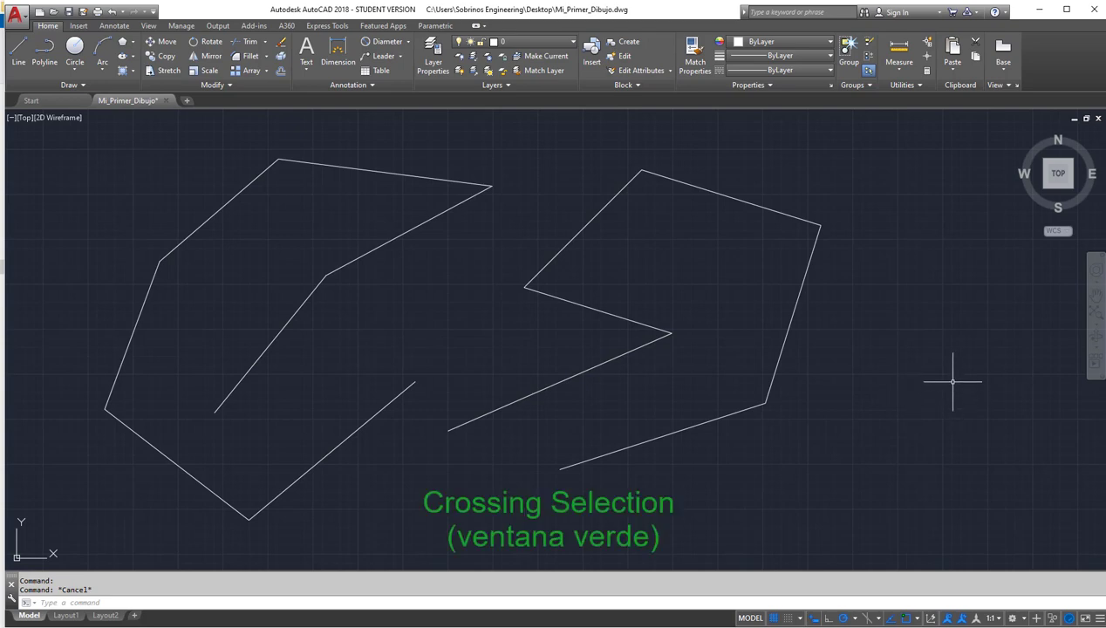
{"action": "left_click", "coordinate": [953, 381]}
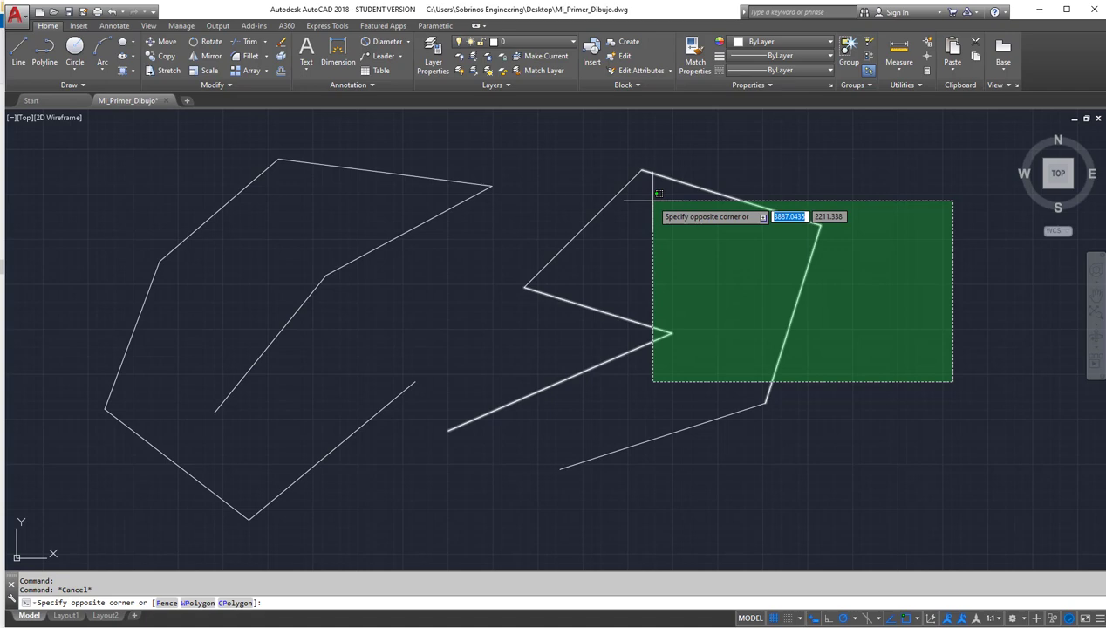
- Crossing-select edges of the right shape twice, clearing the selection after each
{"action": "left_click", "coordinate": [653, 201]}
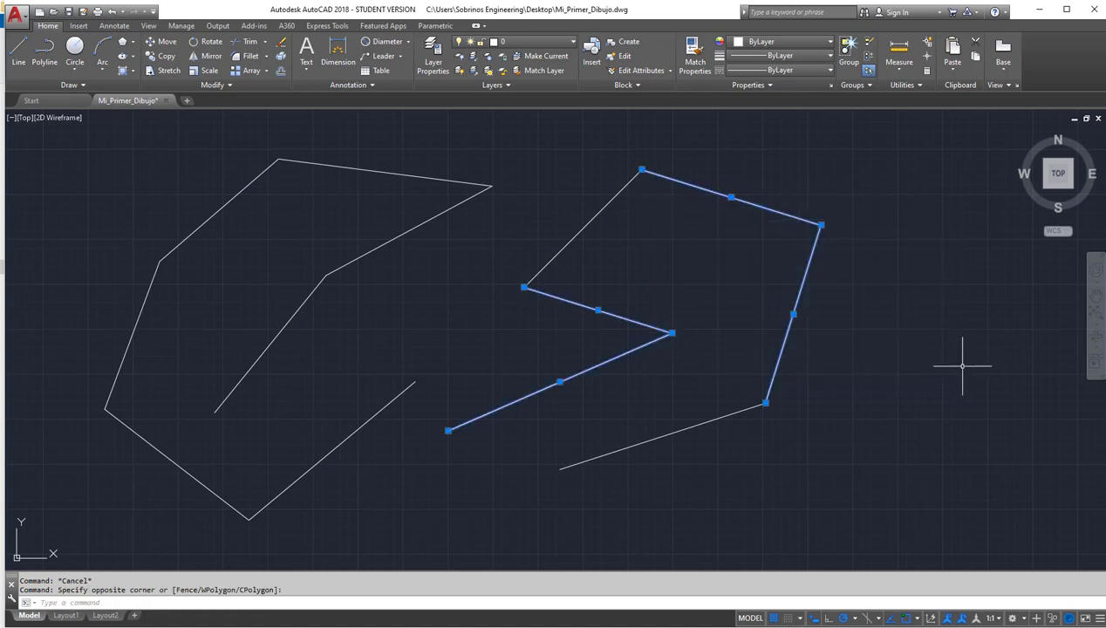
{"action": "key", "text": "Escape"}
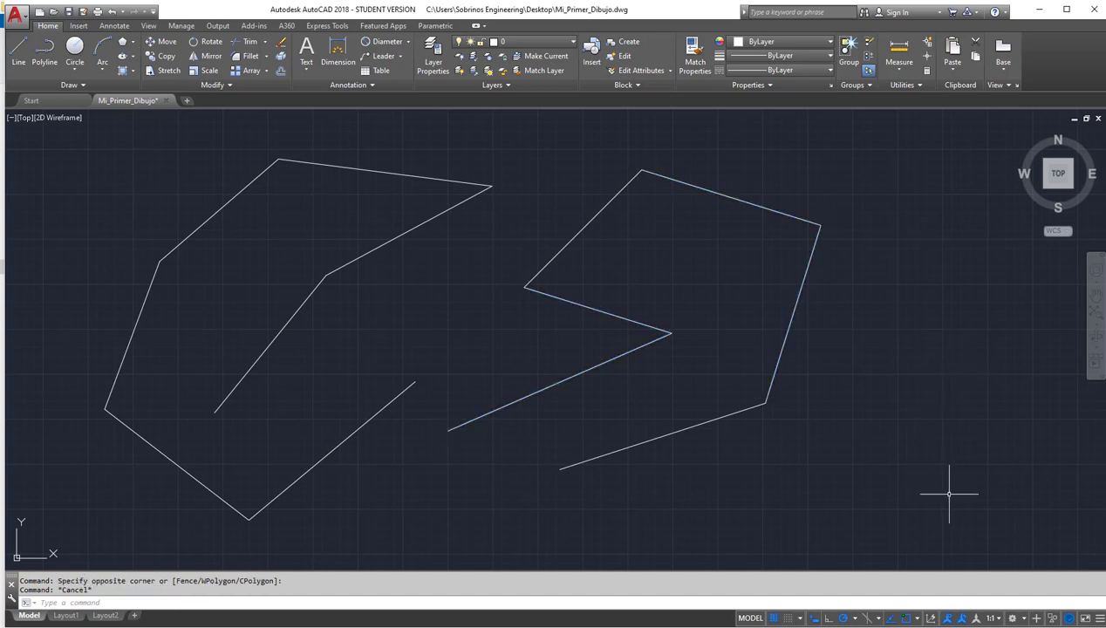
{"action": "left_click", "coordinate": [948, 494]}
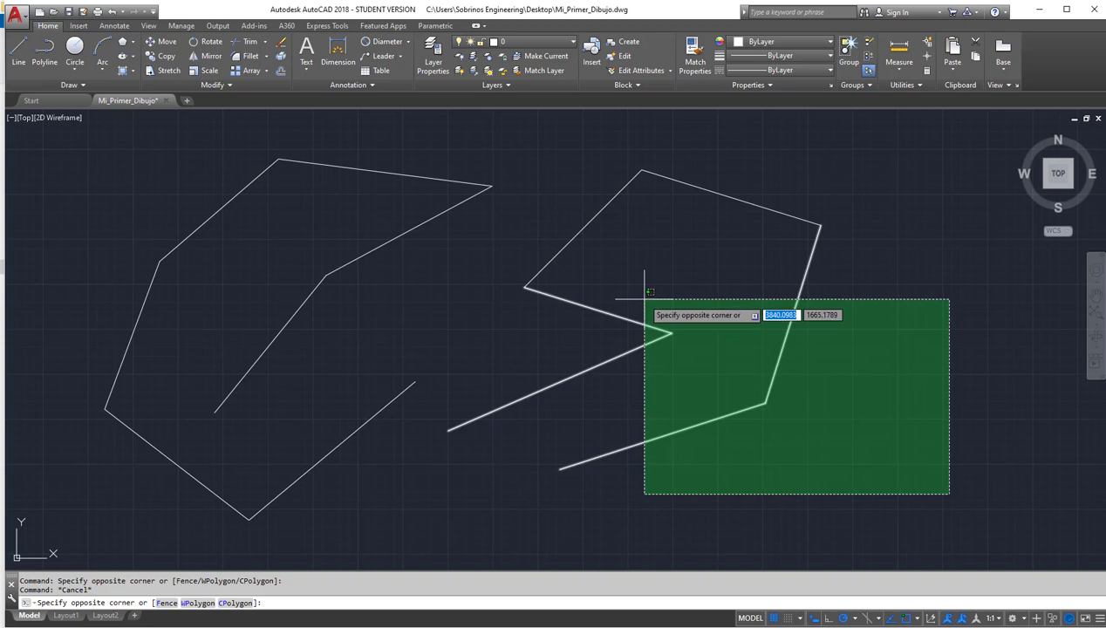
{"action": "left_click", "coordinate": [645, 295]}
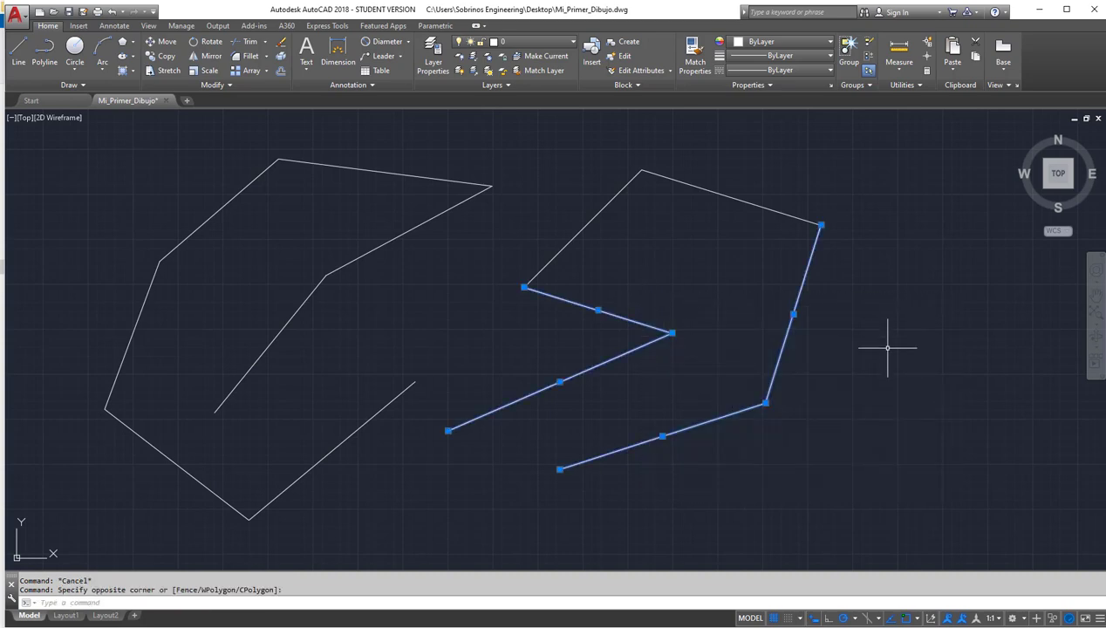
{"action": "key", "text": "Escape"}
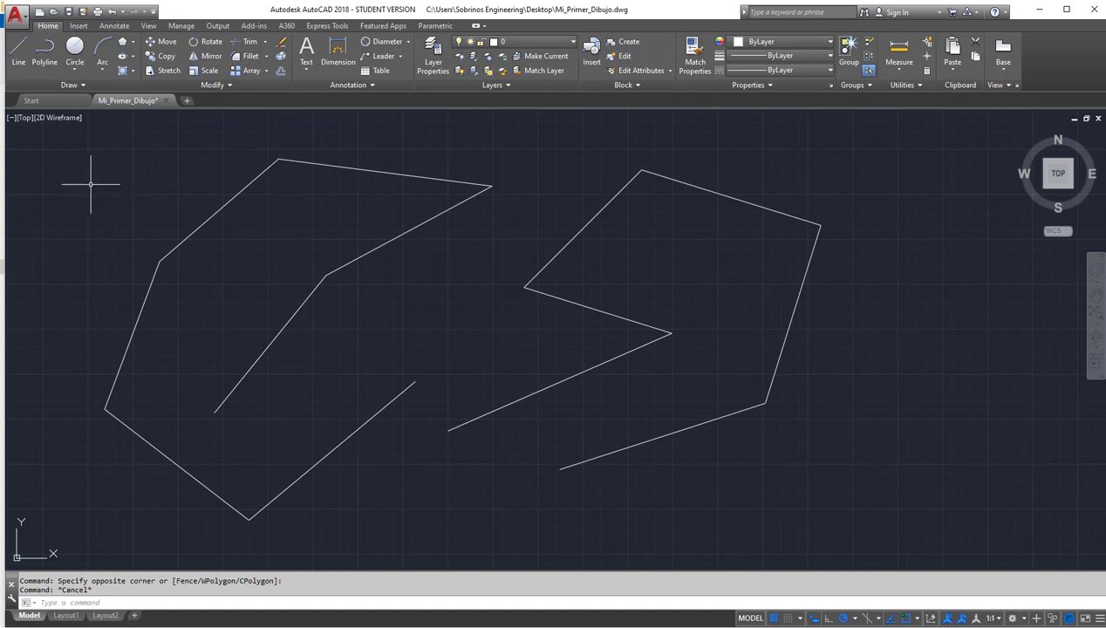
{"action": "left_click", "coordinate": [87, 184]}
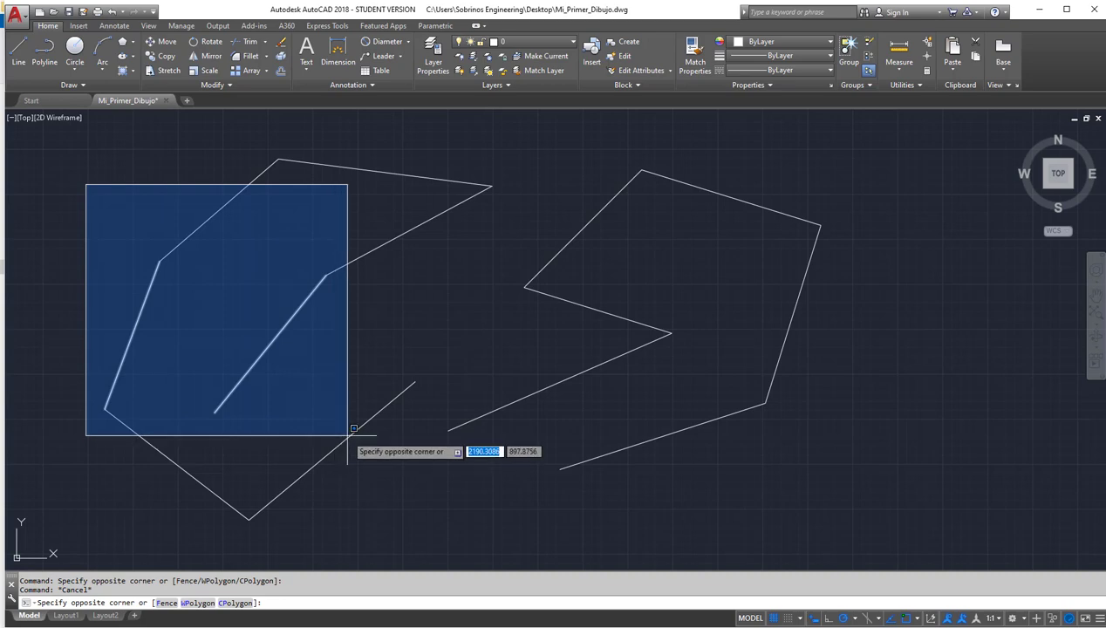
{"action": "left_click", "coordinate": [353, 428]}
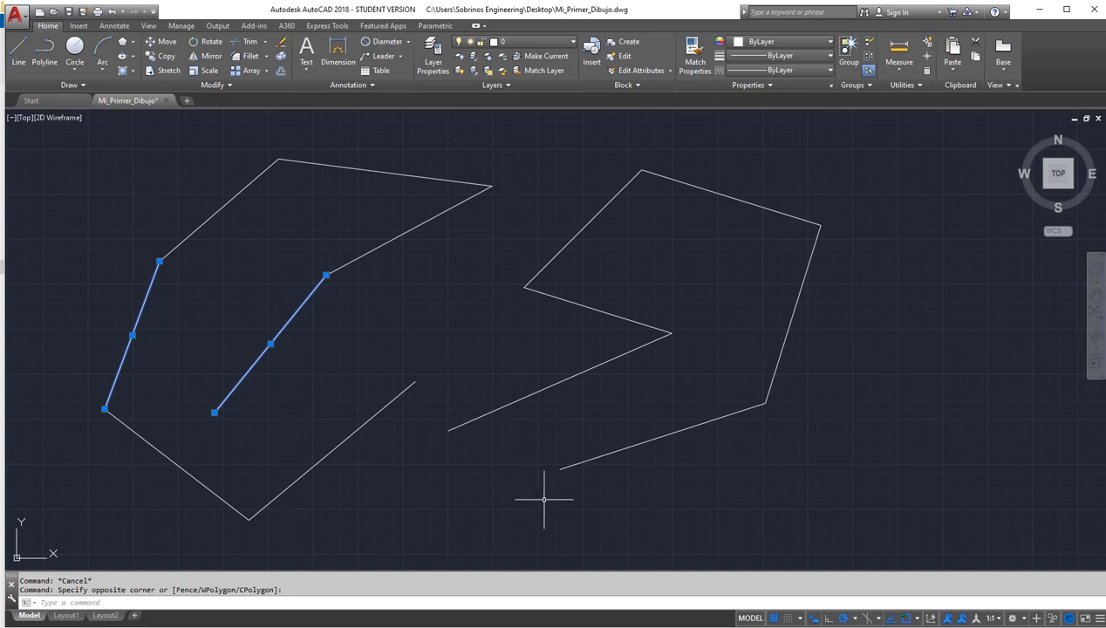
{"action": "key", "text": "Escape"}
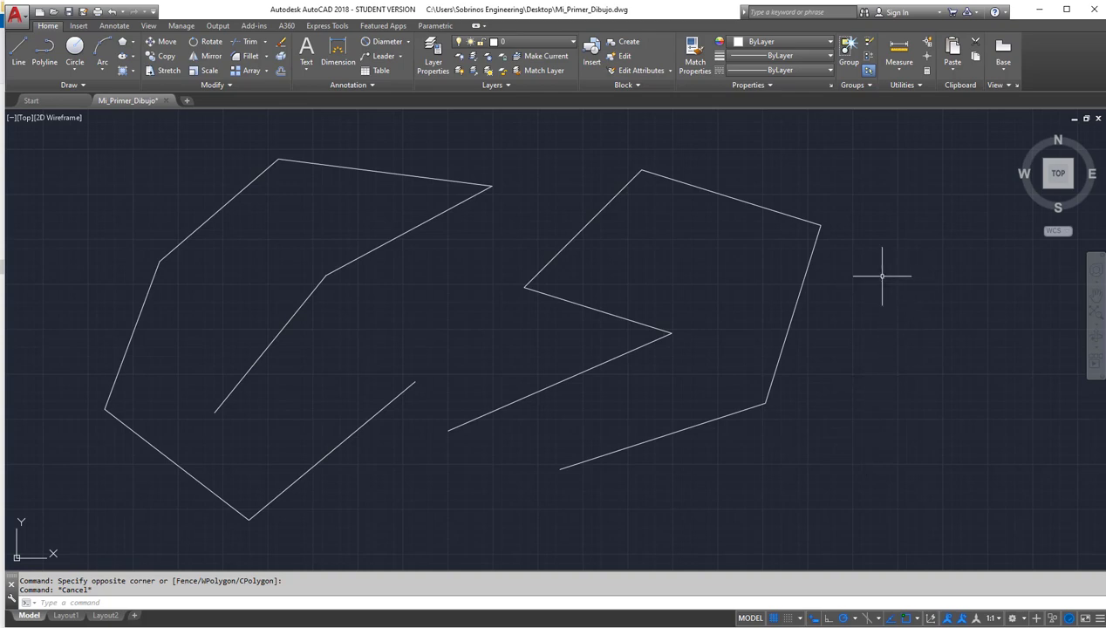
{"action": "left_click", "coordinate": [879, 276]}
{"action": "left_click", "coordinate": [768, 182]}
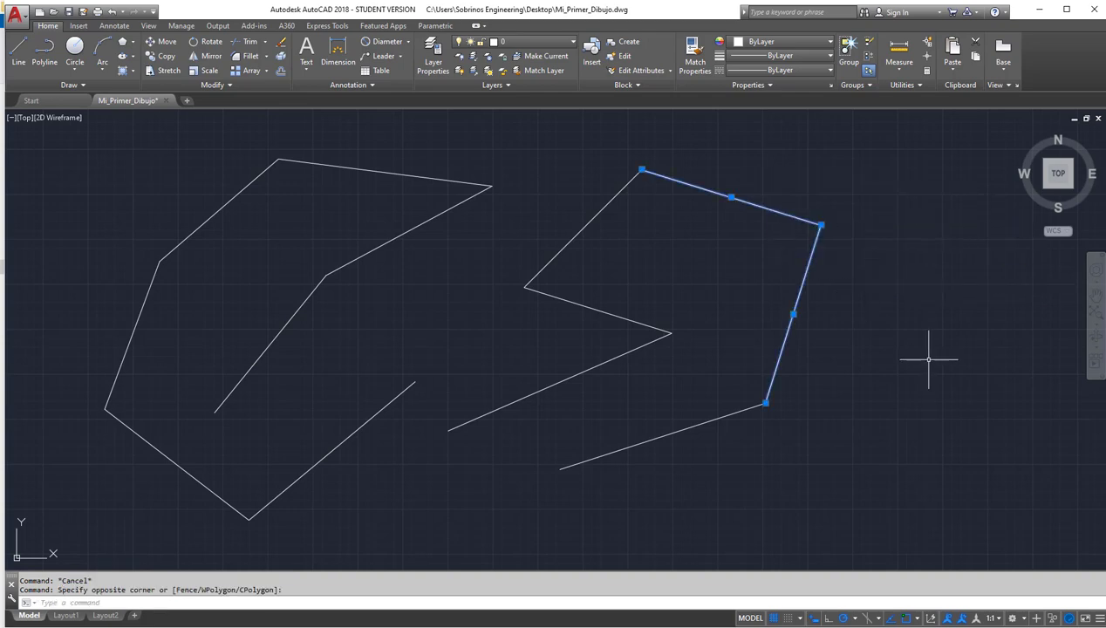
{"action": "key", "text": "Escape"}
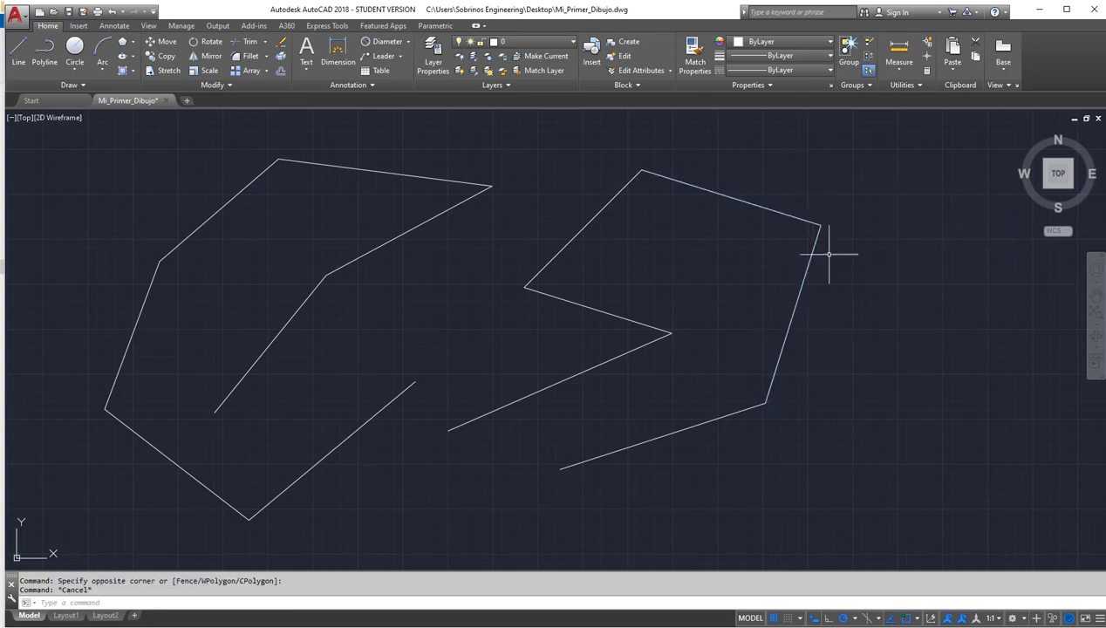
{"action": "left_click", "coordinate": [559, 141]}
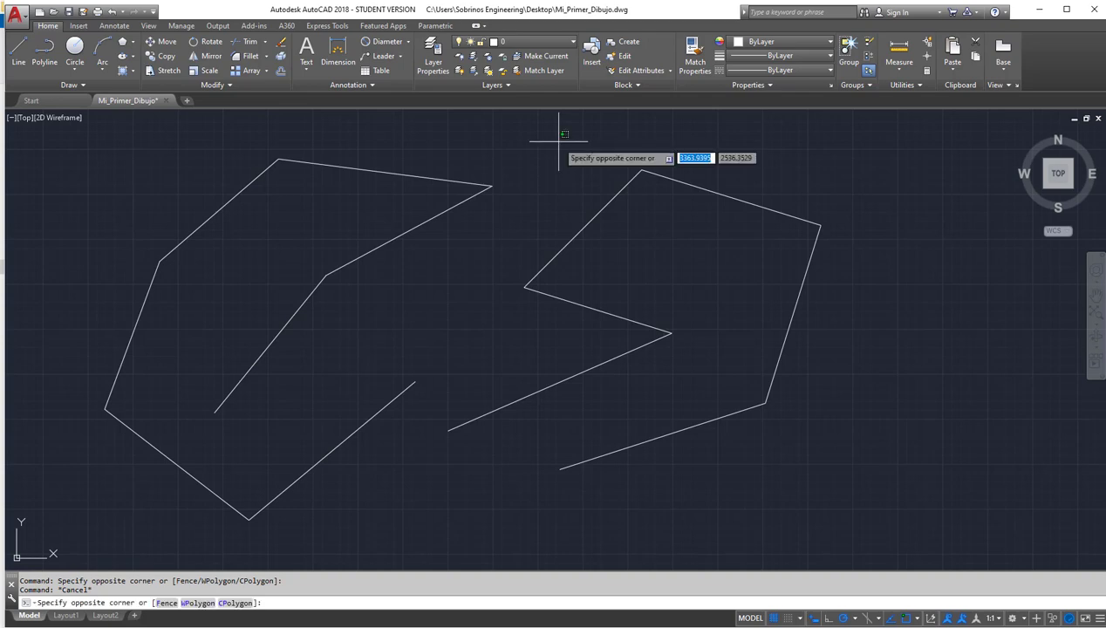
{"action": "left_click", "coordinate": [897, 417]}
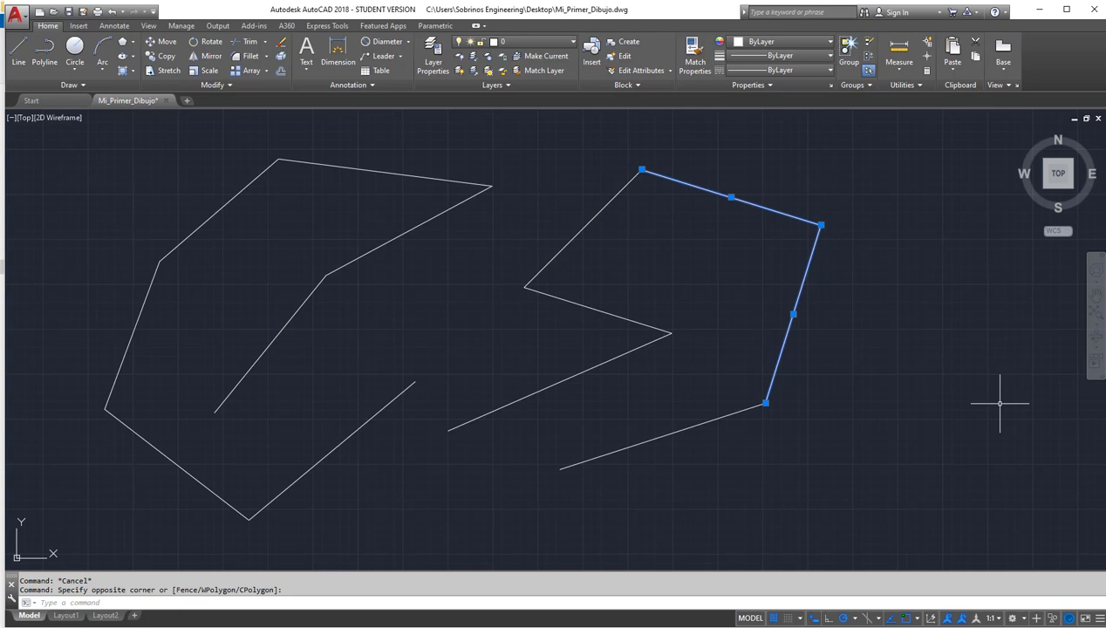
{"action": "key", "text": "Escape"}
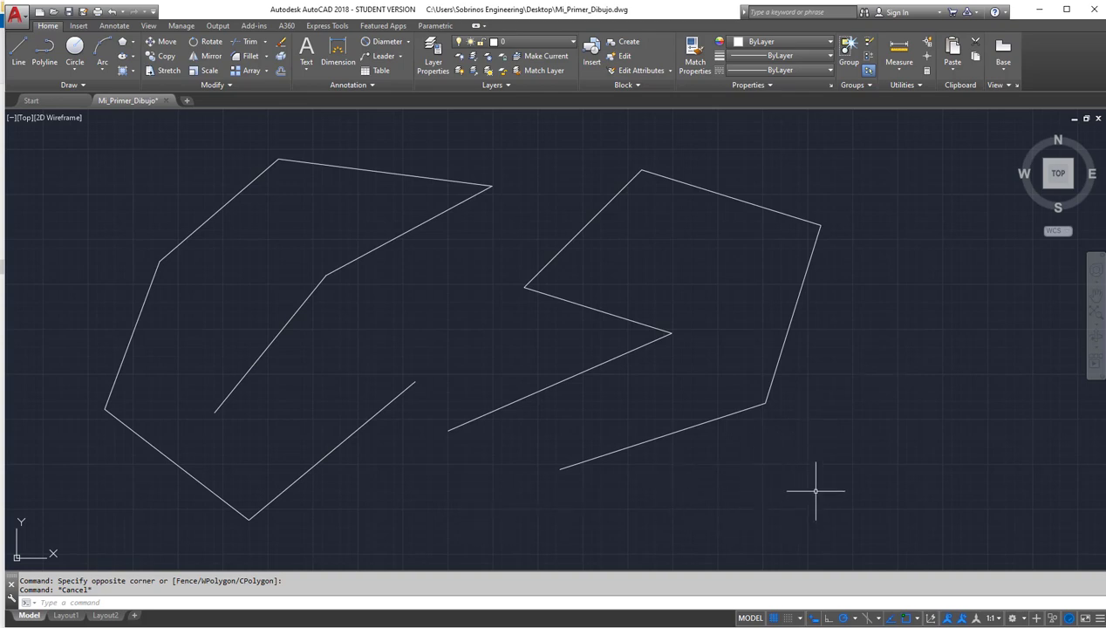
{"action": "left_click", "coordinate": [841, 476]}
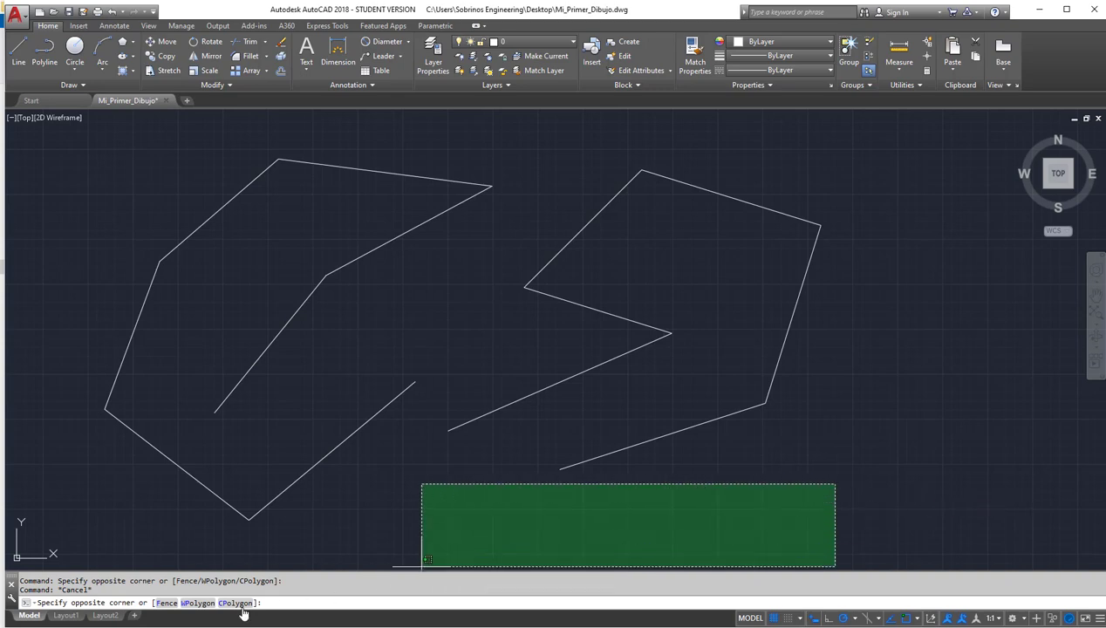
{"action": "left_click", "coordinate": [167, 603]}
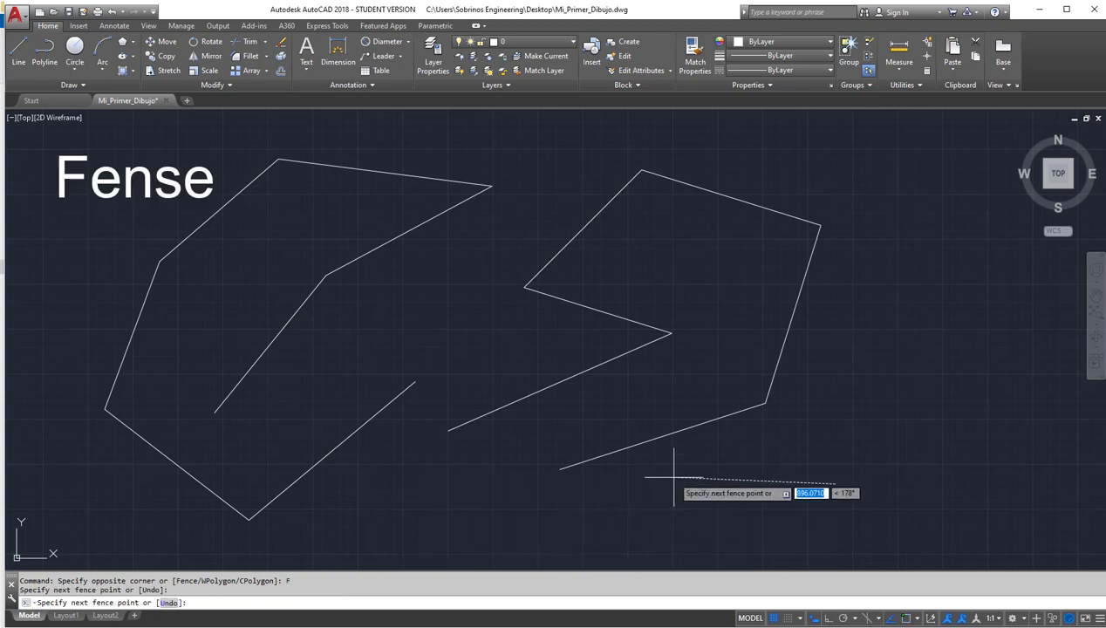
{"action": "left_click", "coordinate": [615, 417]}
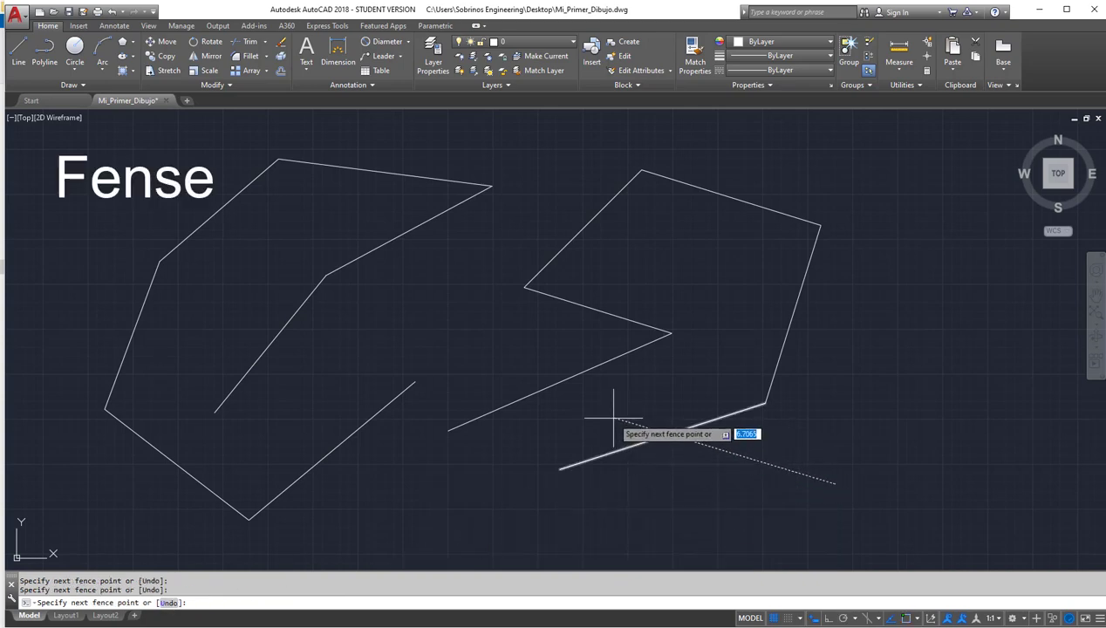
{"action": "left_click", "coordinate": [558, 342]}
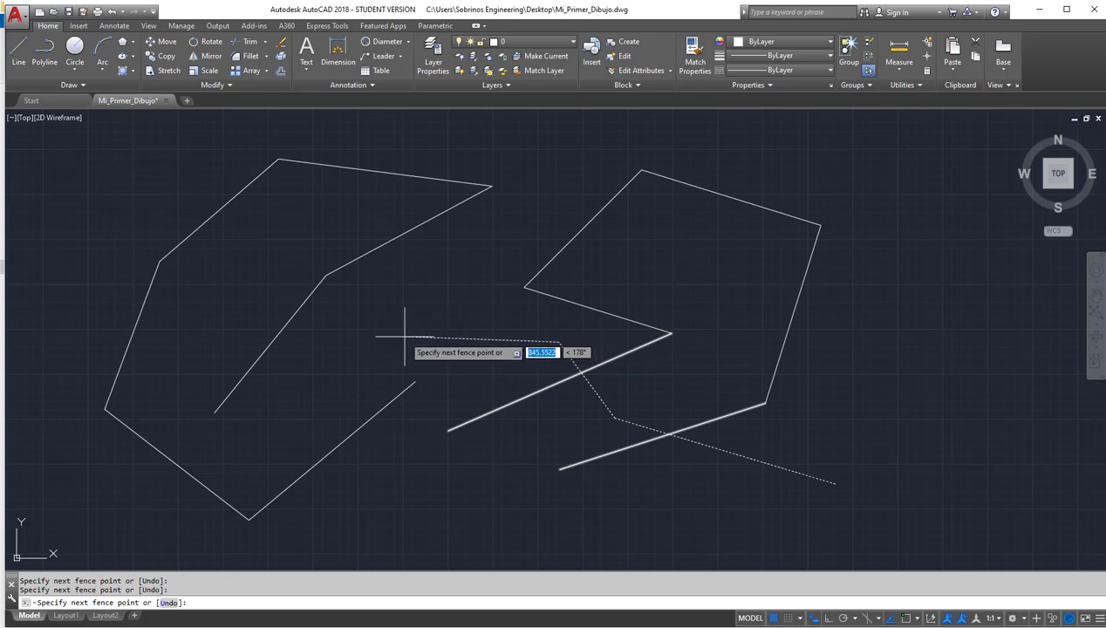
{"action": "left_click", "coordinate": [369, 339]}
{"action": "left_click", "coordinate": [366, 460]}
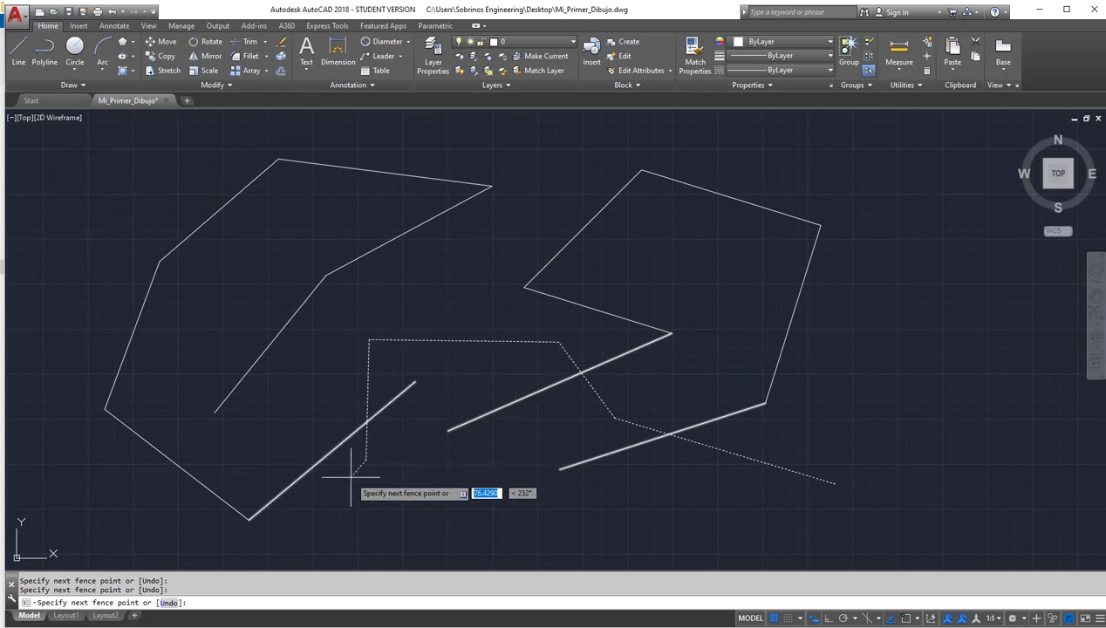
{"action": "left_click", "coordinate": [283, 533]}
{"action": "left_click", "coordinate": [129, 527]}
{"action": "left_click", "coordinate": [155, 413]}
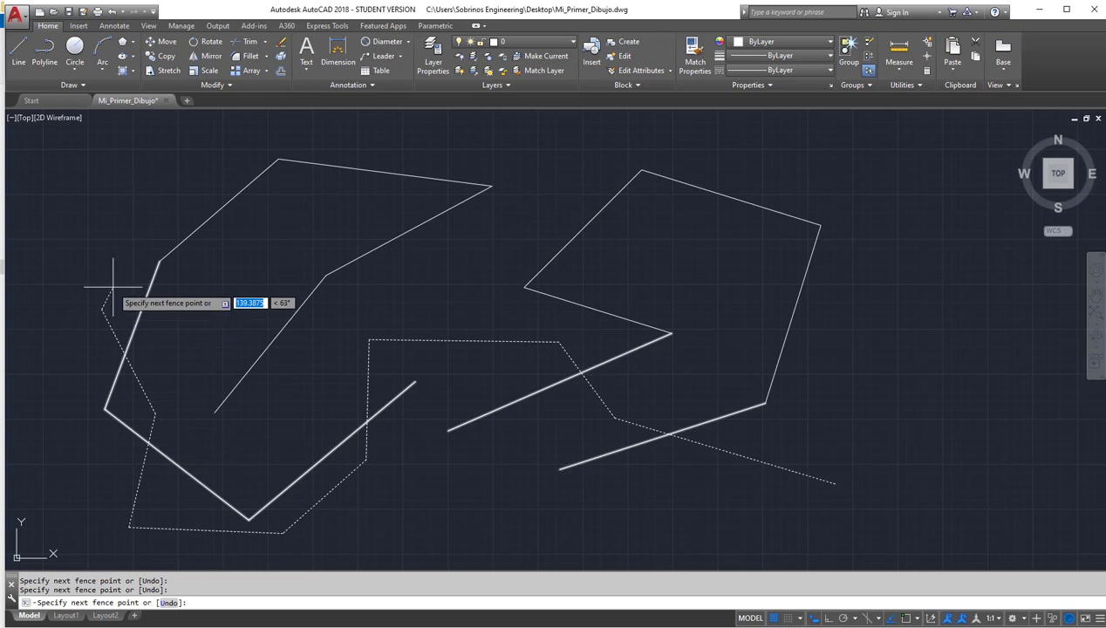
{"action": "key", "text": "Return"}
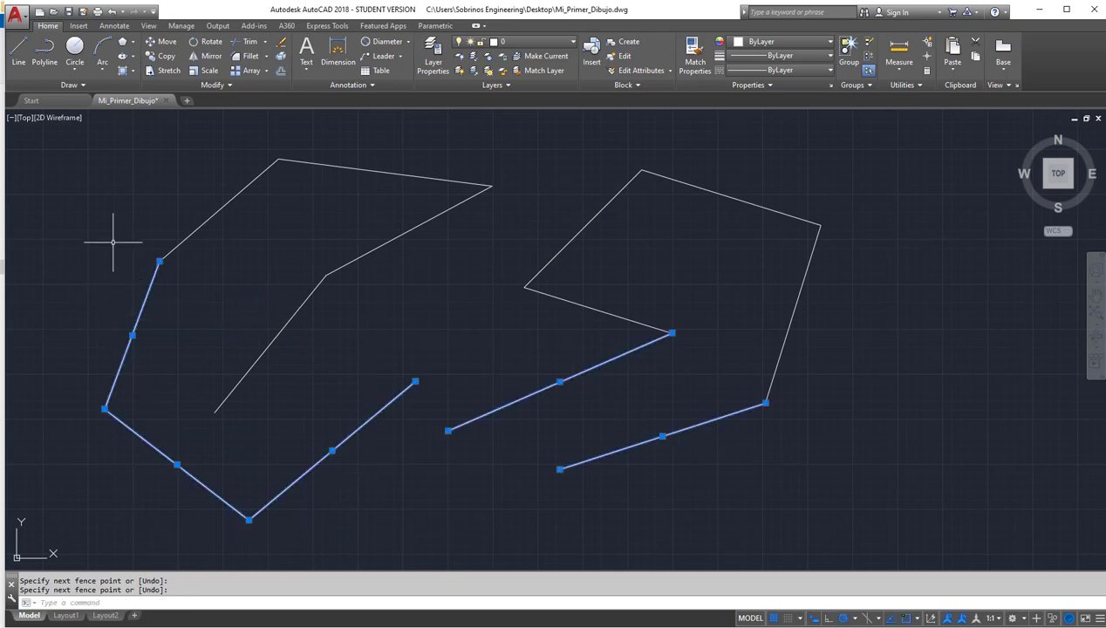
{"action": "key", "text": "Escape"}
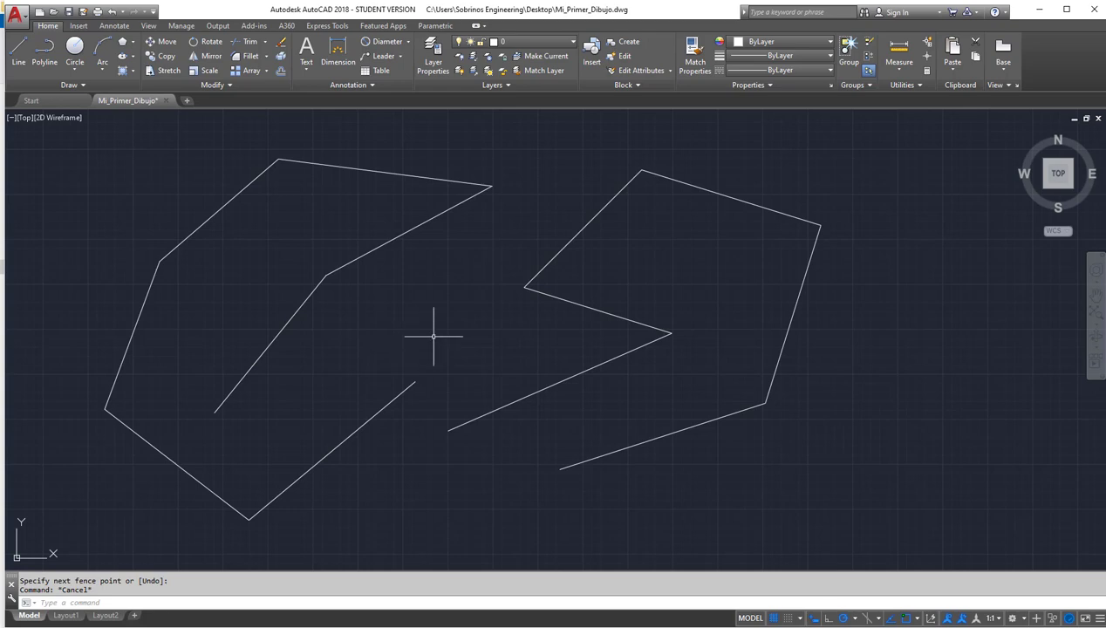
{"action": "left_click", "coordinate": [385, 335]}
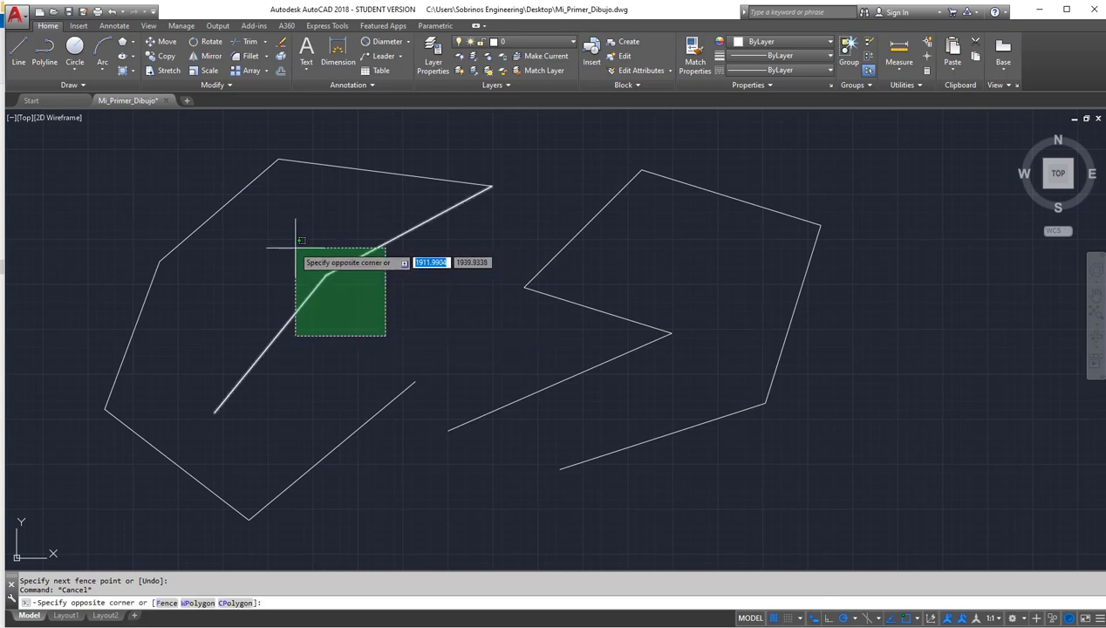
{"action": "left_click", "coordinate": [291, 197]}
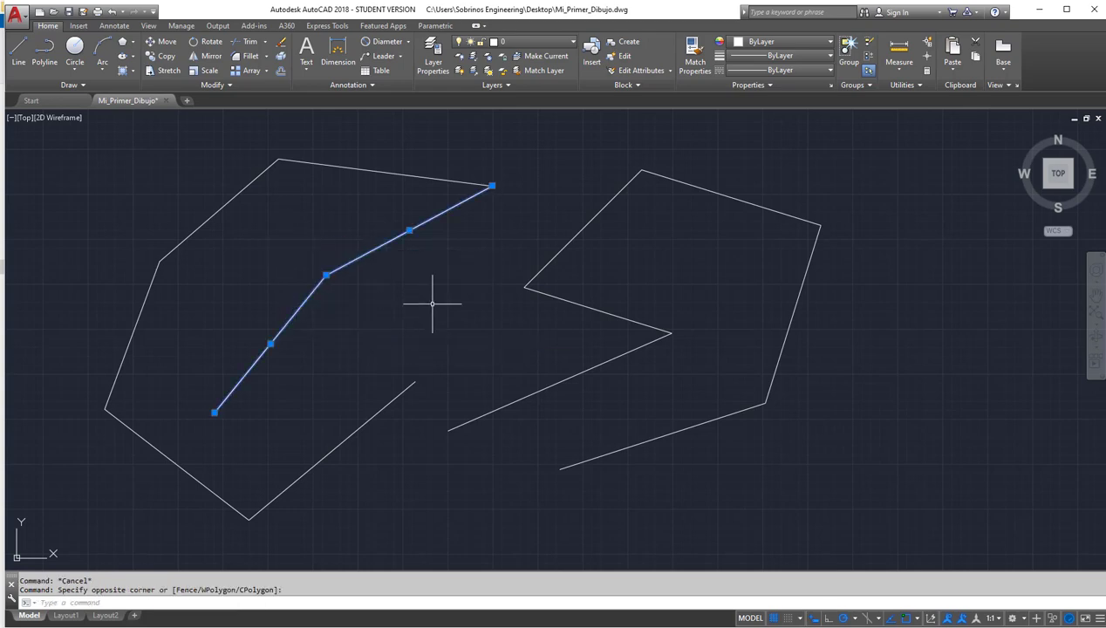
{"action": "left_click", "coordinate": [599, 141]}
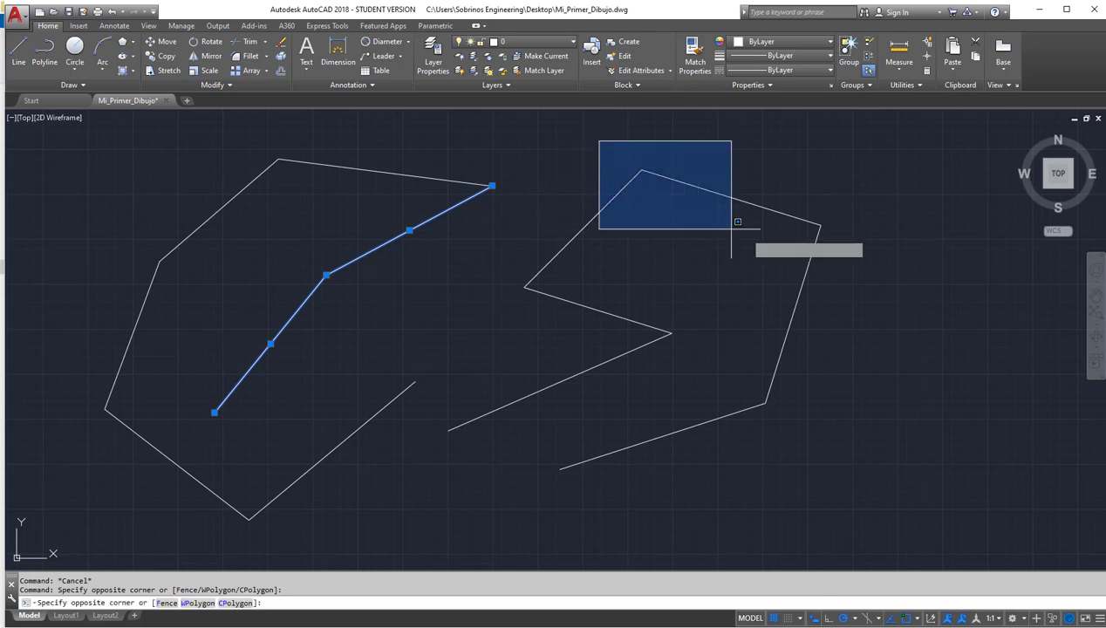
{"action": "left_click", "coordinate": [945, 303]}
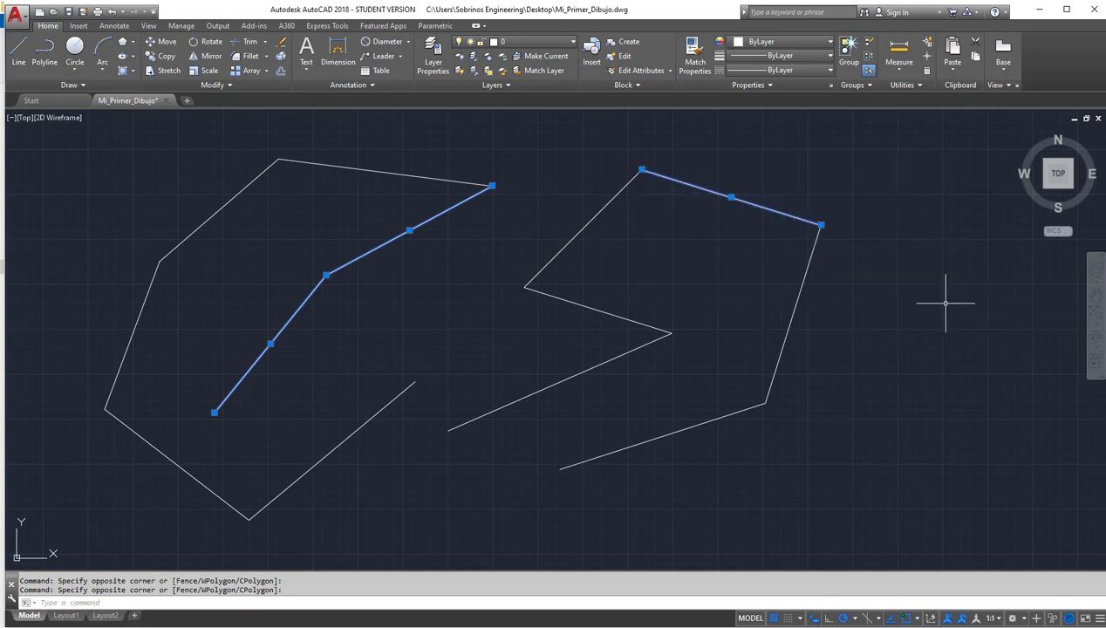
{"action": "key", "text": "Delete"}
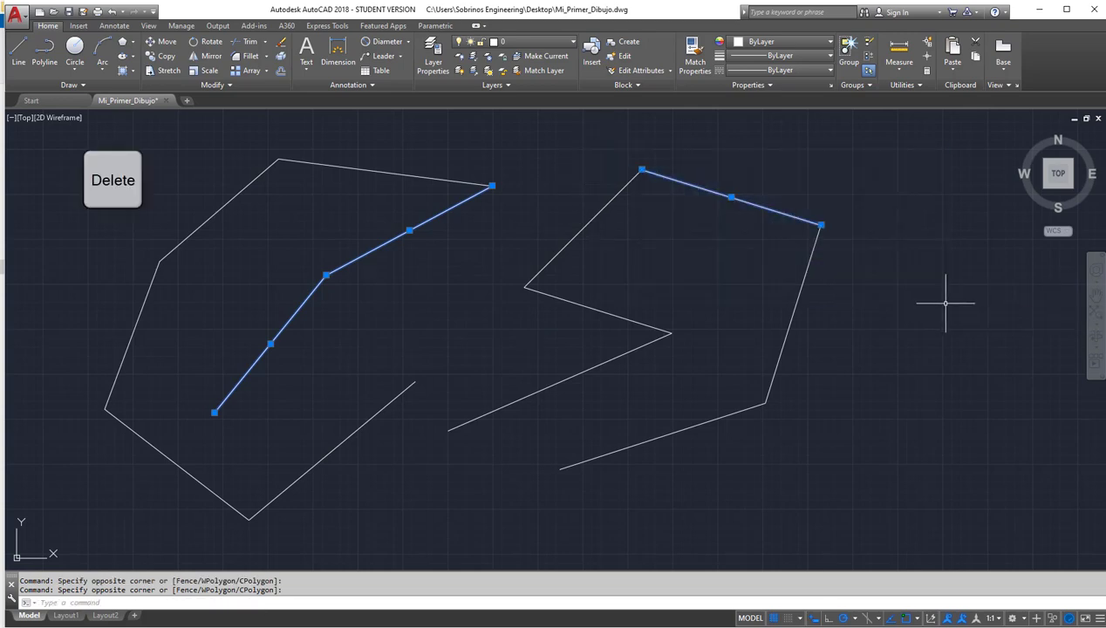
{"action": "key", "text": "Delete"}
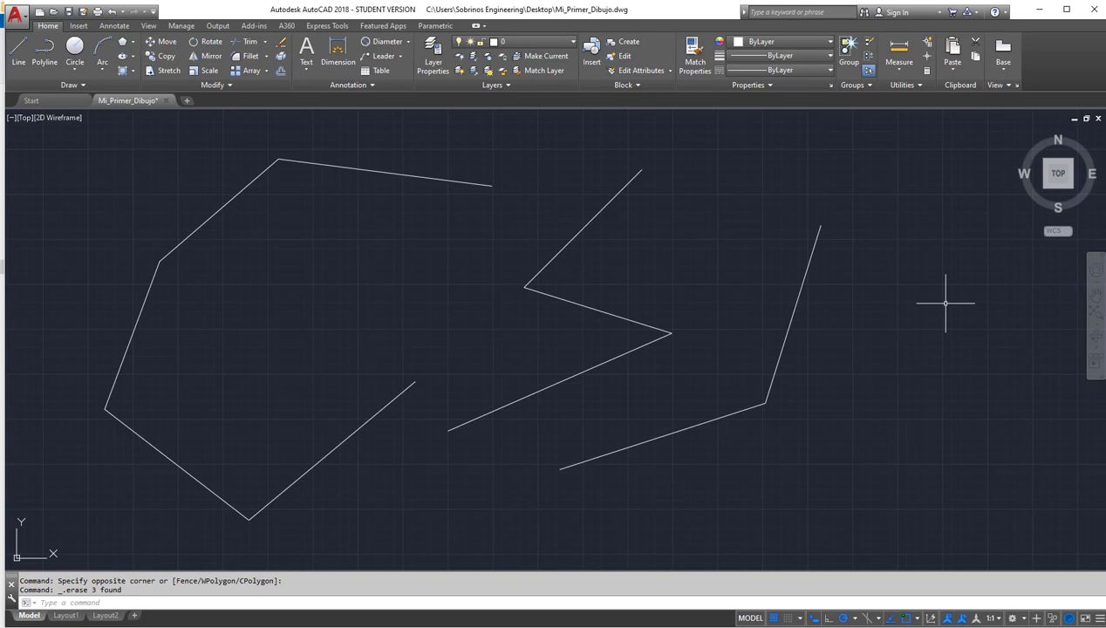
{"action": "key", "text": "ctrl+z"}
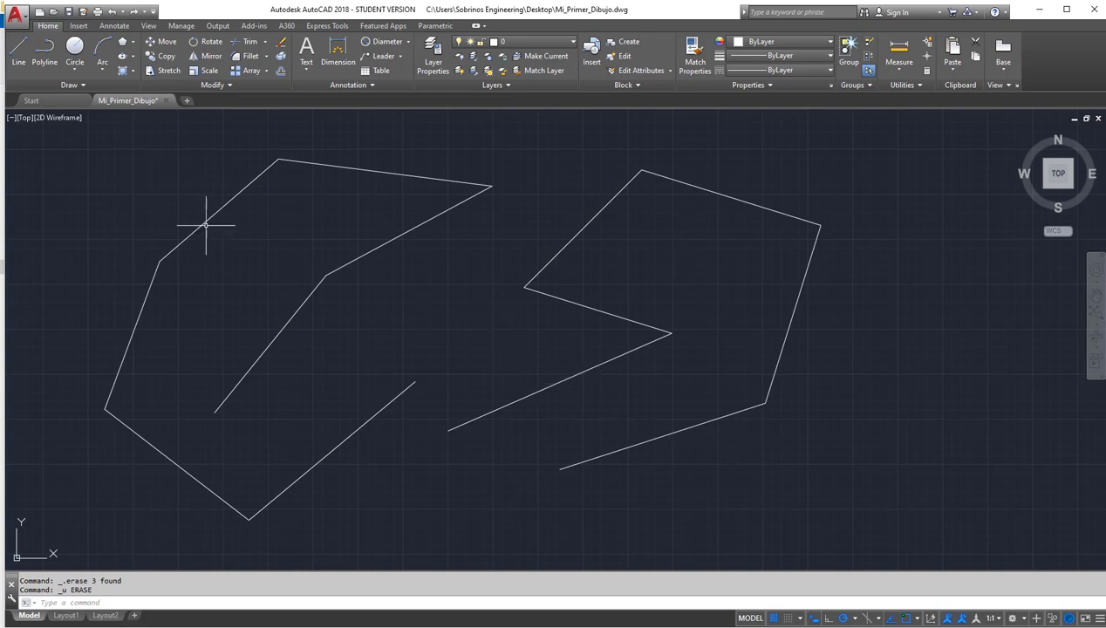
- Draw a three-segment zigzag line chain at the far right of the drawing
{"action": "left_click", "coordinate": [18, 52]}
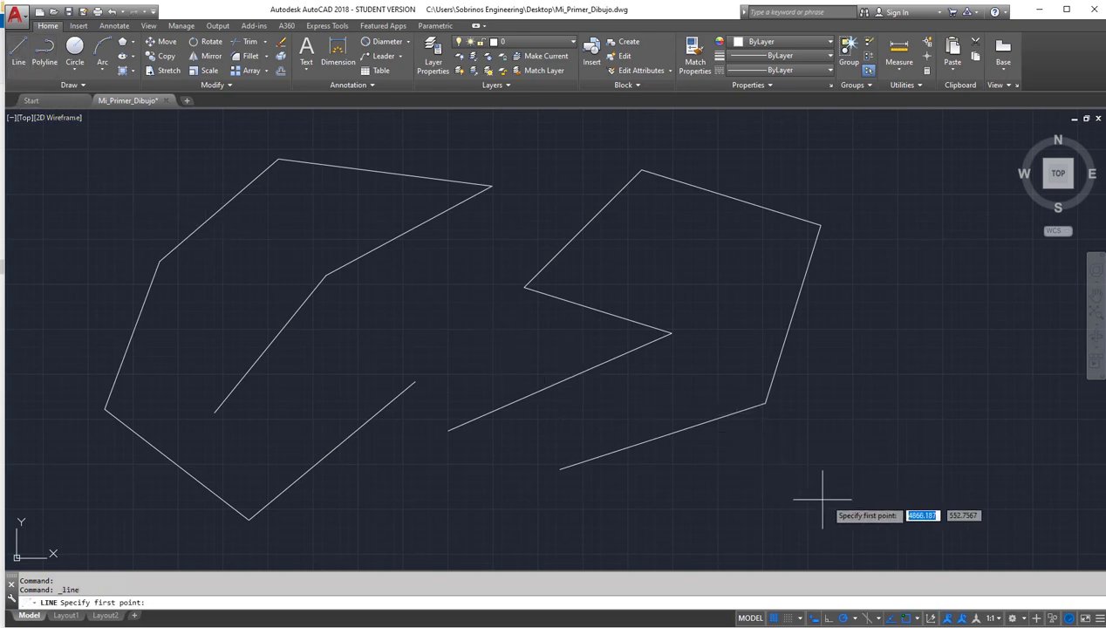
{"action": "left_click", "coordinate": [795, 495]}
{"action": "left_click", "coordinate": [895, 332]}
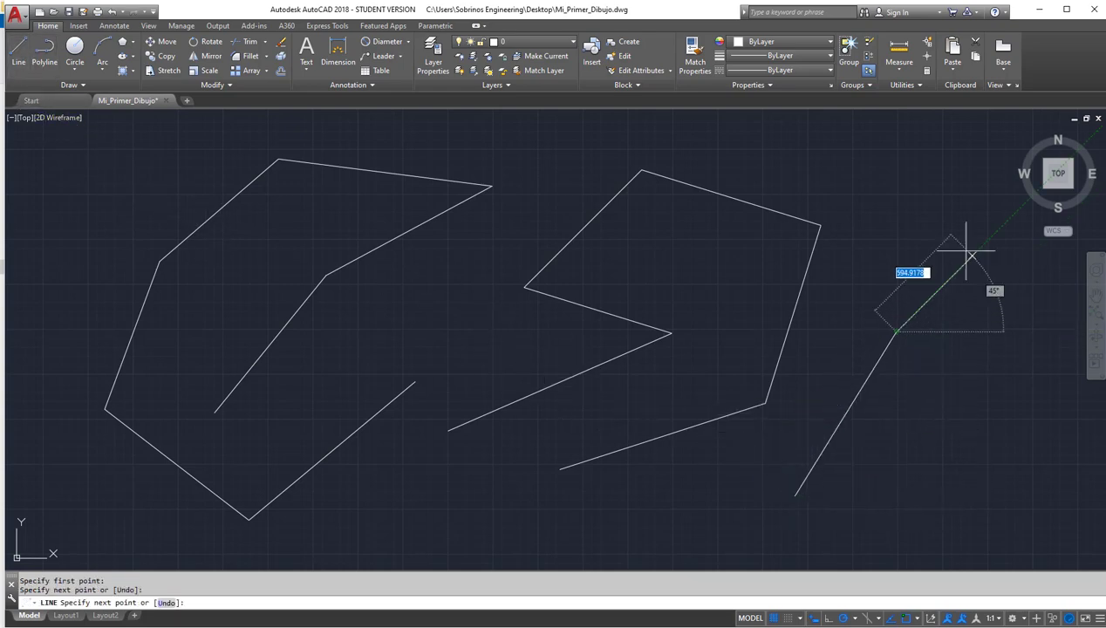
{"action": "left_click", "coordinate": [866, 217]}
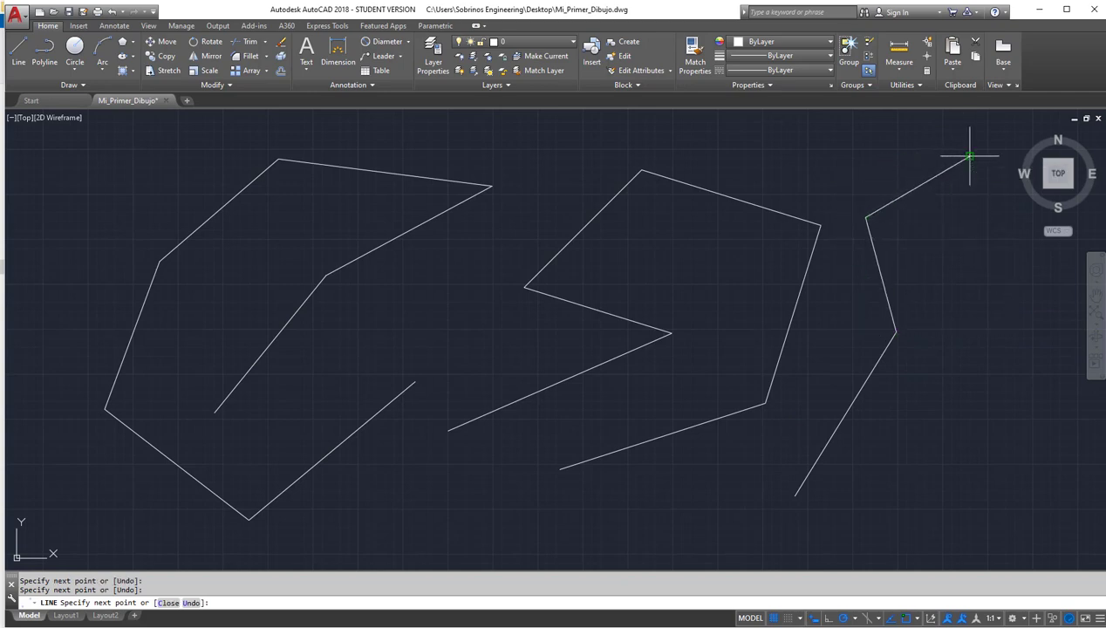
{"action": "left_click", "coordinate": [931, 150]}
{"action": "key", "text": "Escape"}
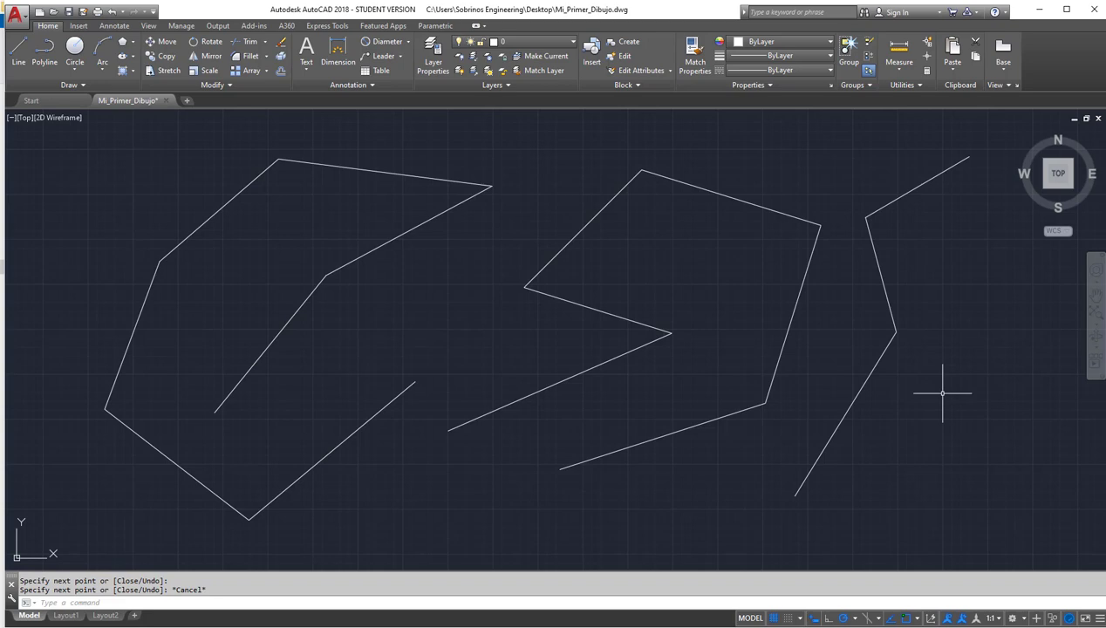
- Draw a four-segment line chain through the middle, between the two shapes
{"action": "key", "text": "Return"}
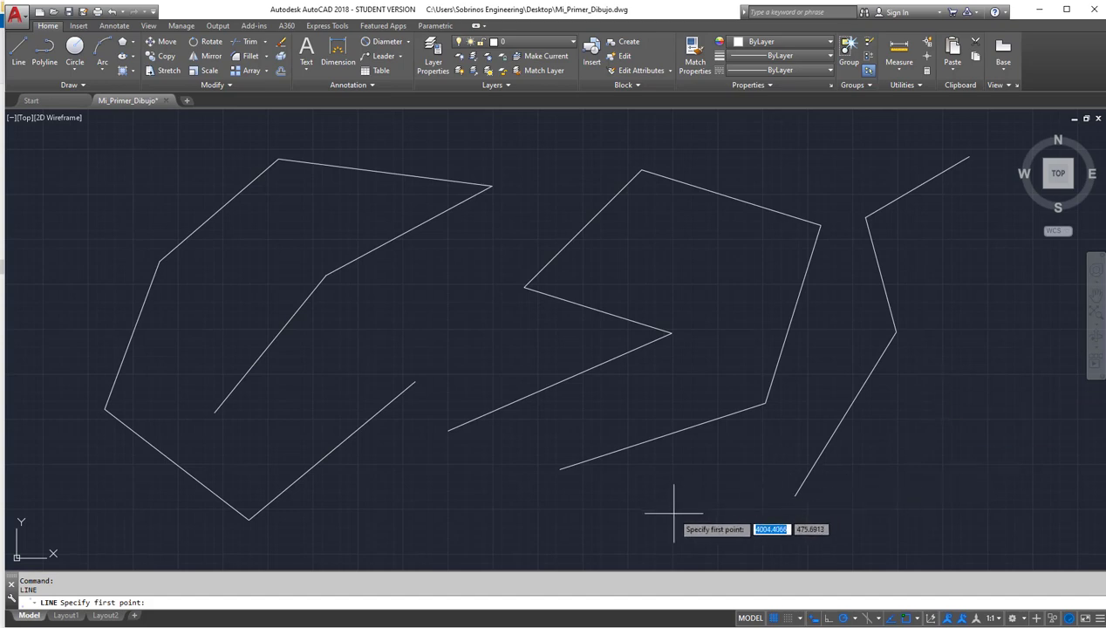
{"action": "left_click", "coordinate": [672, 513]}
{"action": "left_click", "coordinate": [482, 504]}
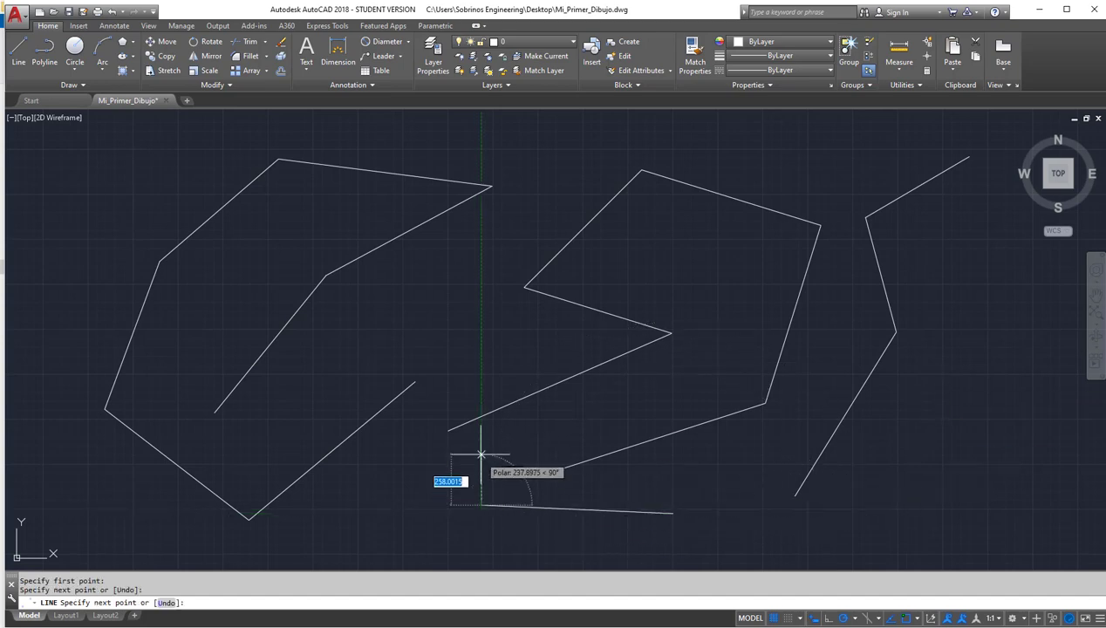
{"action": "left_click", "coordinate": [482, 351]}
{"action": "left_click", "coordinate": [415, 284]}
{"action": "left_click", "coordinate": [578, 142]}
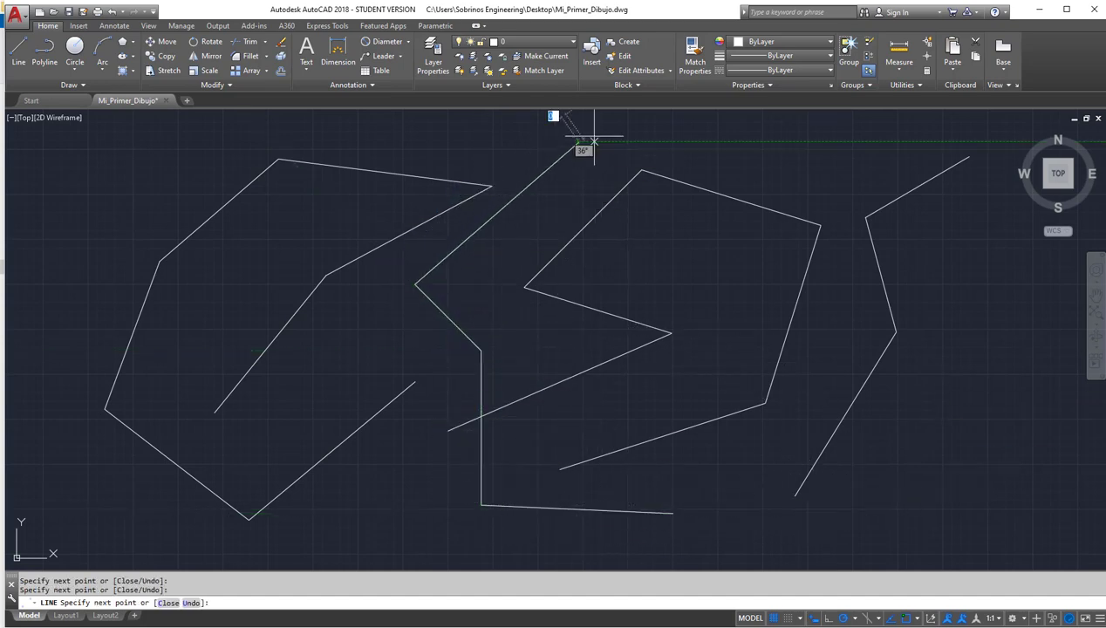
{"action": "key", "text": "Escape"}
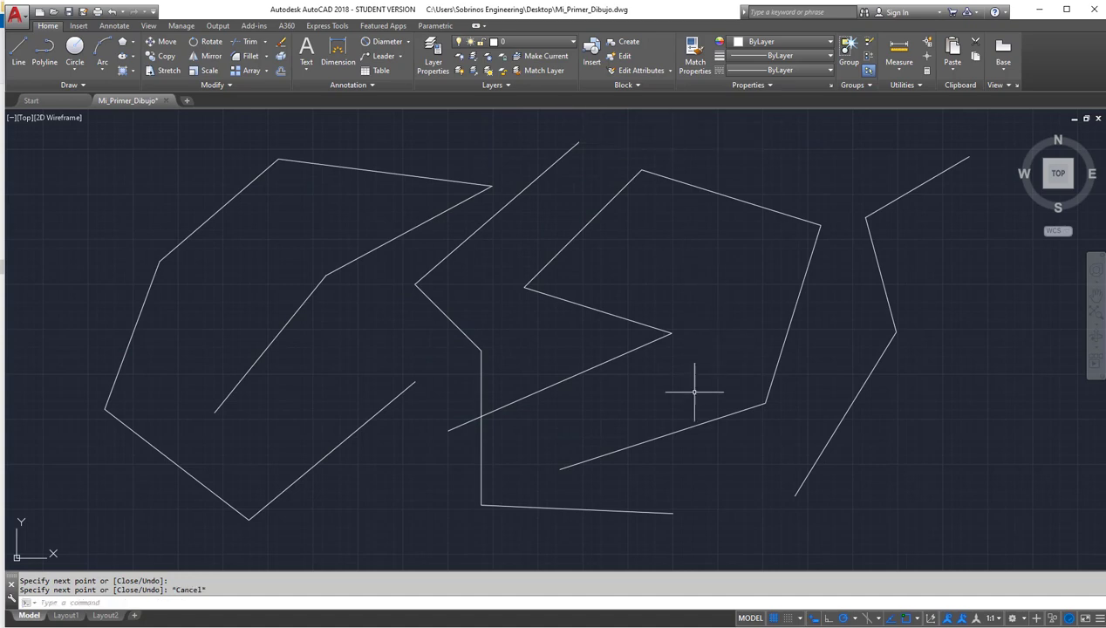
- Crossing-select and delete the right shape's two notch segments, the left inner diagonal, and upper-left edges
{"action": "left_click", "coordinate": [685, 365]}
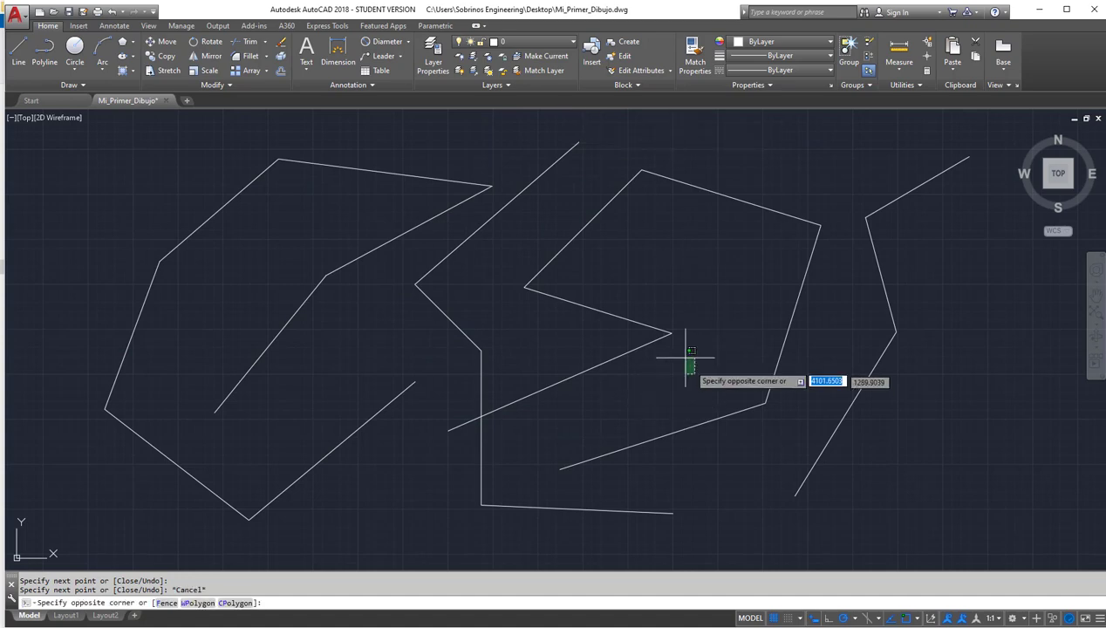
{"action": "left_click", "coordinate": [627, 298]}
{"action": "key", "text": "Delete"}
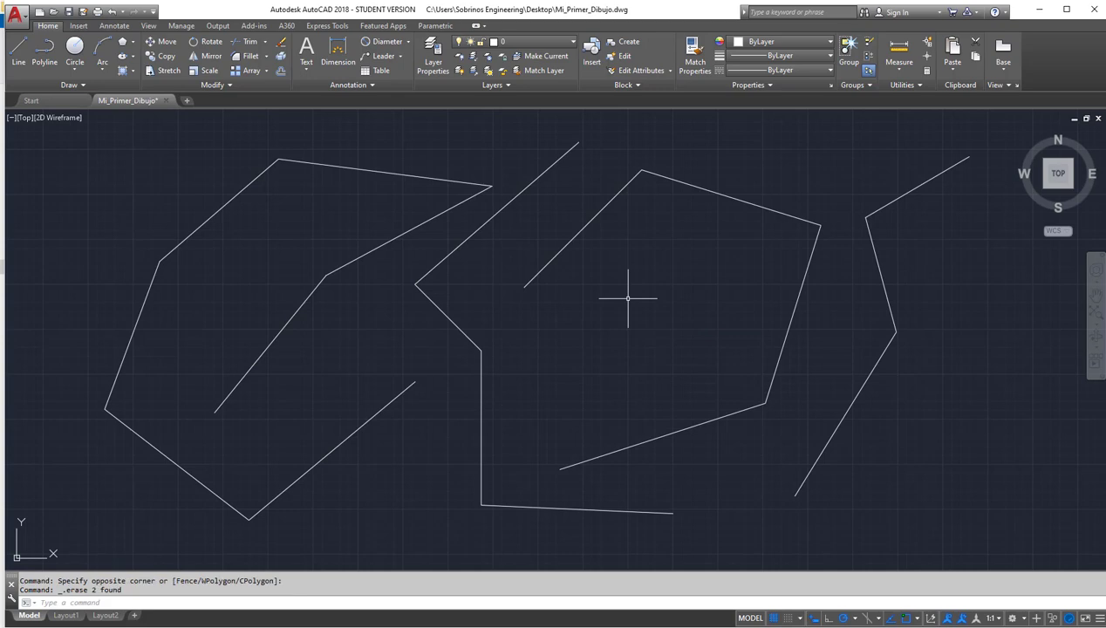
{"action": "left_click", "coordinate": [361, 323]}
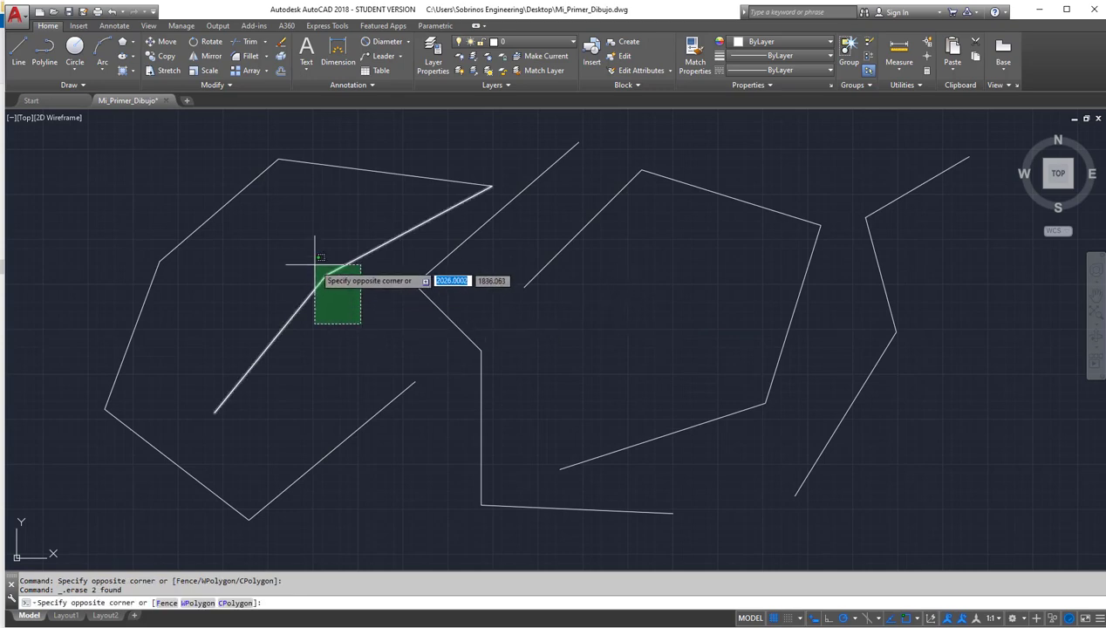
{"action": "left_click", "coordinate": [298, 248]}
{"action": "key", "text": "Delete"}
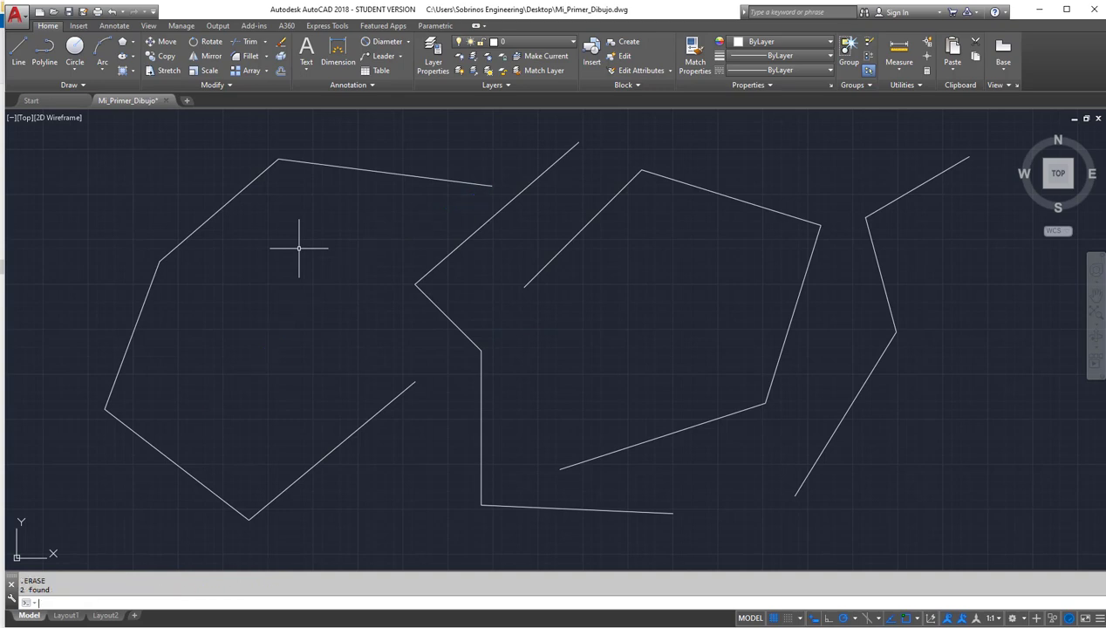
{"action": "left_click", "coordinate": [233, 290]}
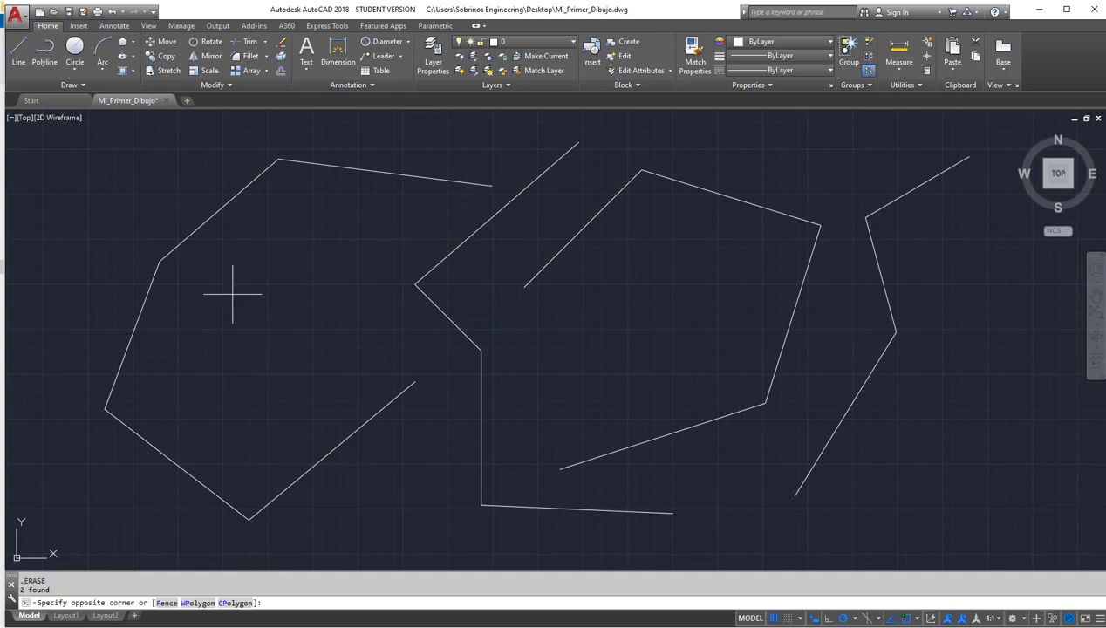
{"action": "left_click", "coordinate": [121, 231]}
{"action": "key", "text": "Delete"}
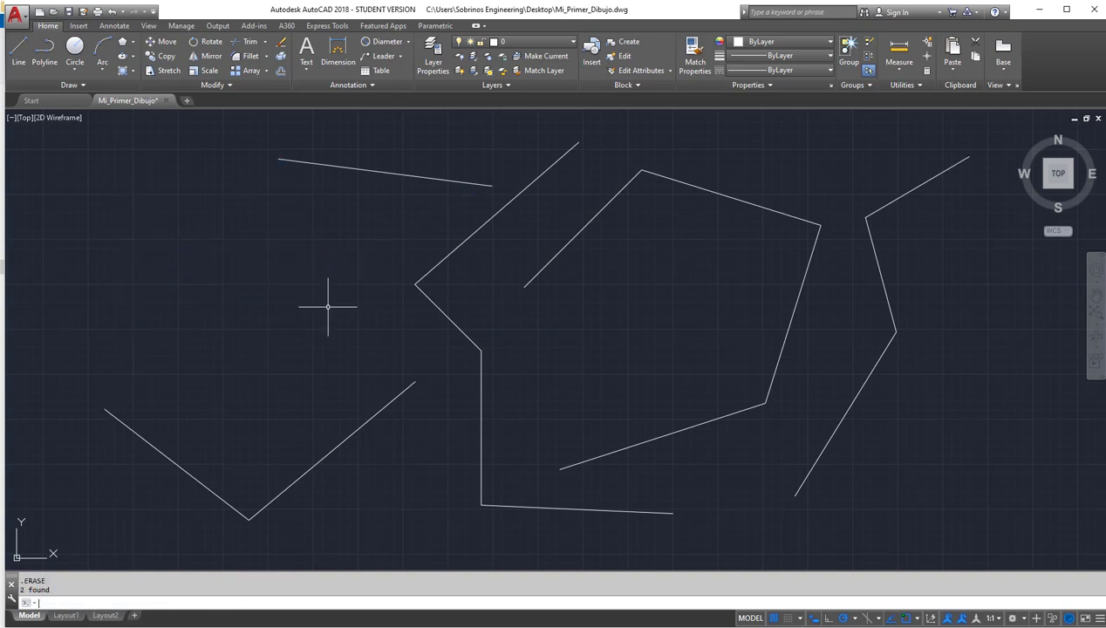